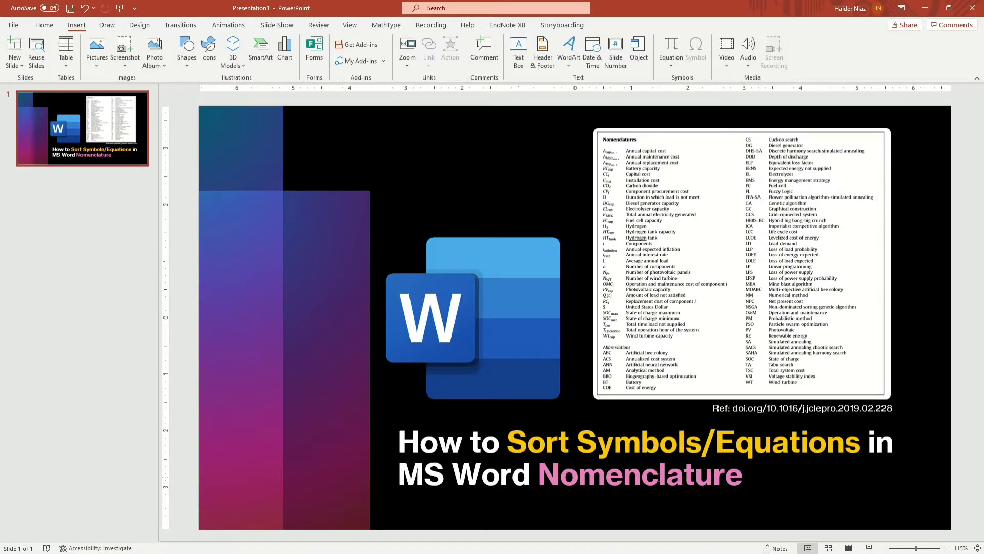
Switch from the PowerPoint title slide to the Document1 Word window
{"action": "key", "text": "alt+Tab"}
{"action": "key", "text": "alt+Tab"}
{"action": "key", "text": "alt+Tab"}
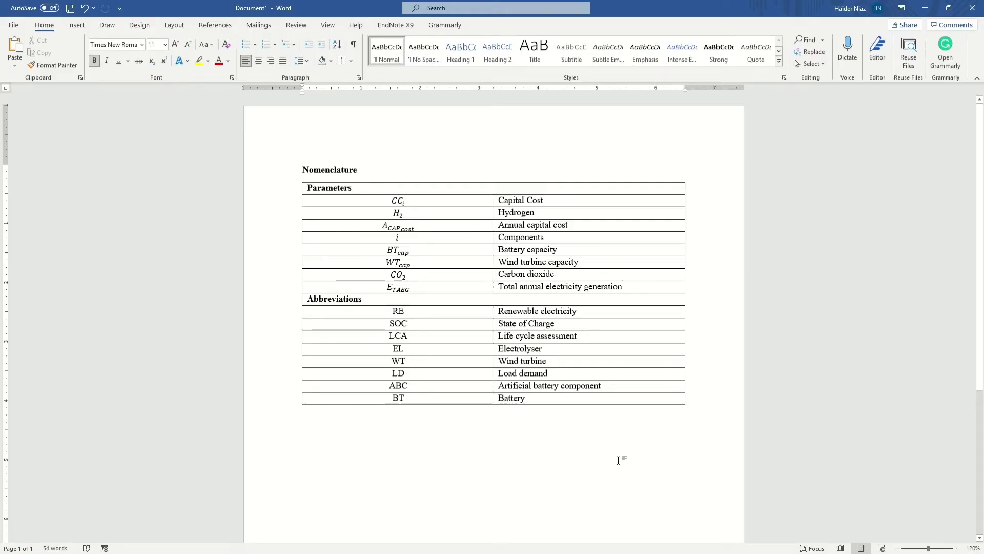
Inspect the CC_i equation, then select the eight Parameters rows from CC_i to E_TAEG in both columns
{"action": "double_click", "coordinate": [426, 200]}
{"action": "left_click", "coordinate": [531, 202]}
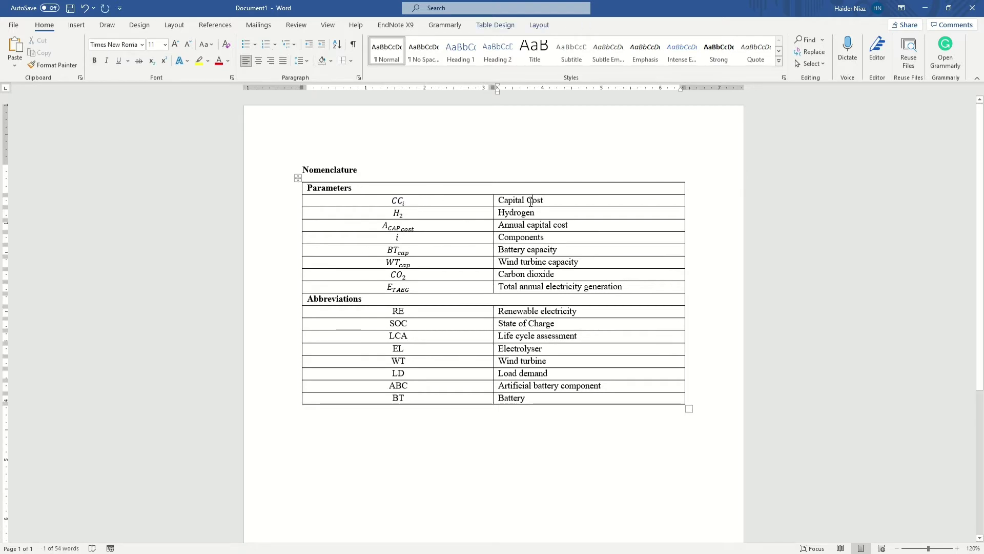
{"action": "double_click", "coordinate": [431, 202]}
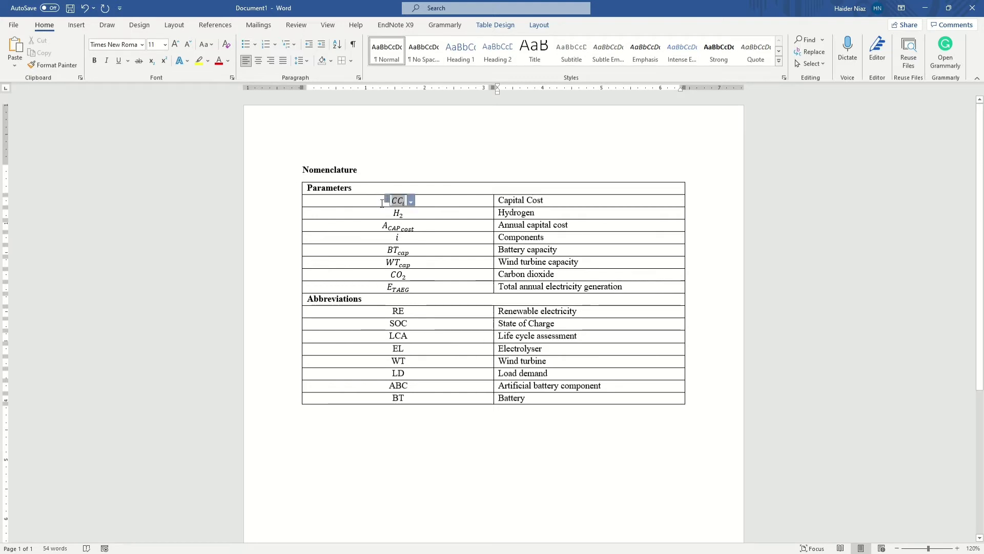
{"action": "left_click", "coordinate": [546, 202]}
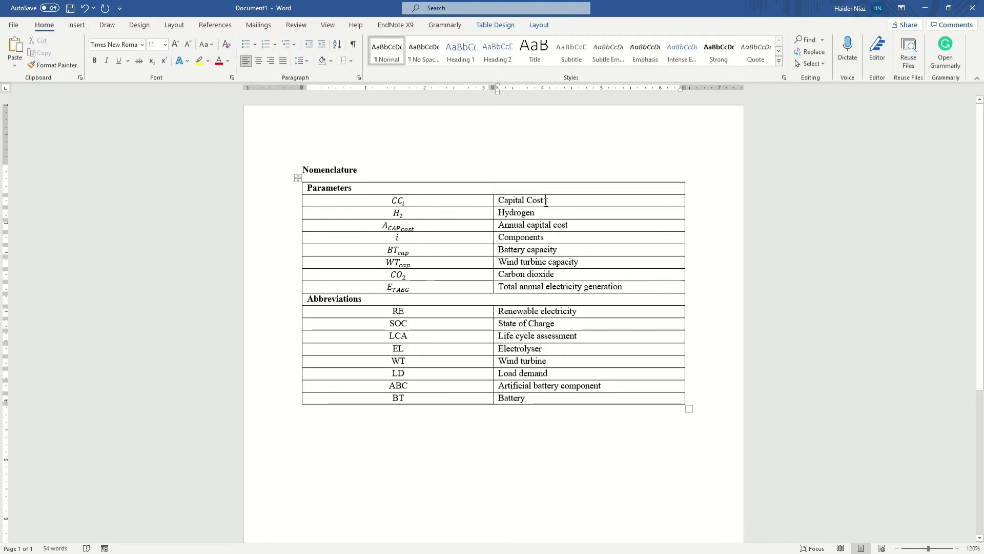
{"action": "double_click", "coordinate": [434, 201]}
{"action": "left_click_drag", "start_coordinate": [431, 201], "coordinate": [464, 286]}
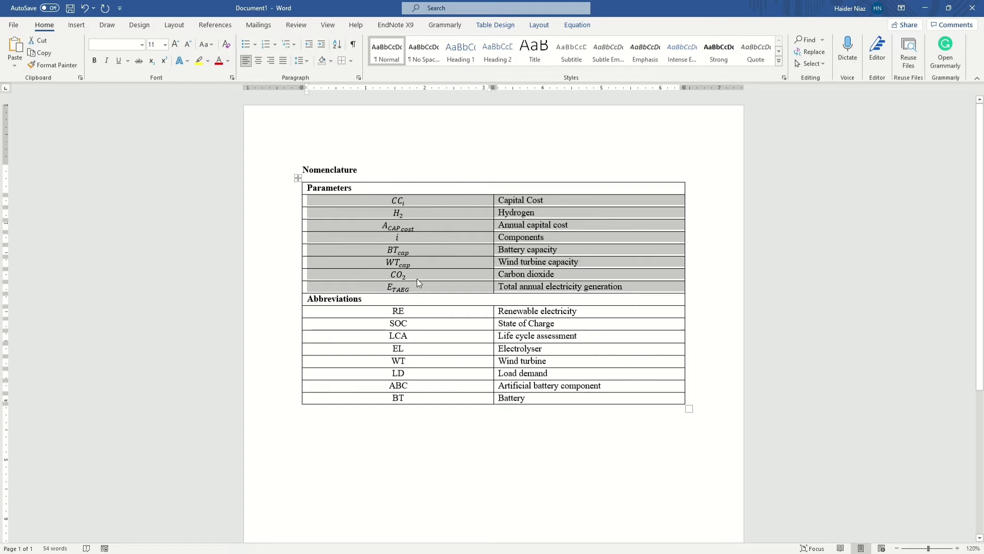
{"action": "left_click", "coordinate": [340, 44]}
{"action": "left_click_drag", "start_coordinate": [426, 197], "coordinate": [699, 167]}
{"action": "left_click", "coordinate": [709, 192]}
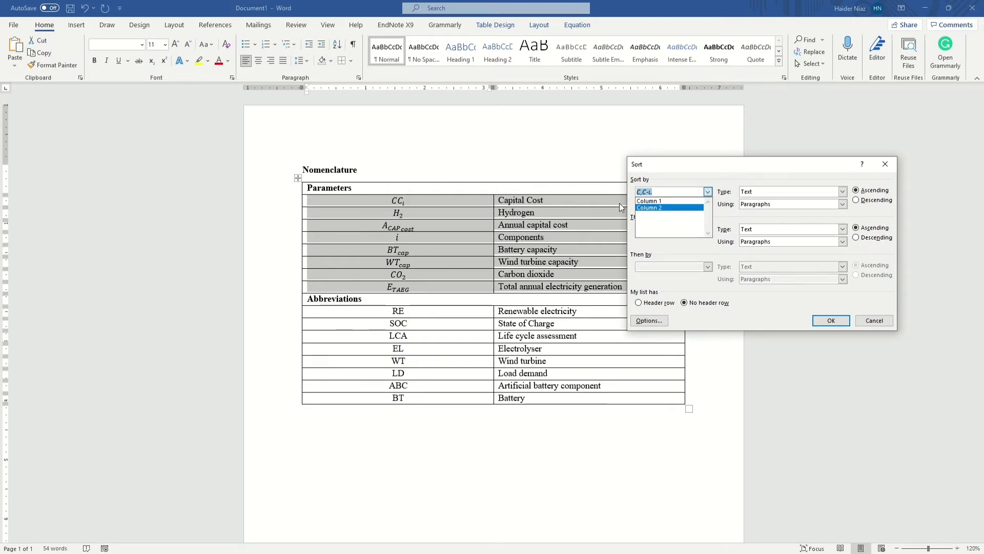
{"action": "left_click", "coordinate": [672, 201]}
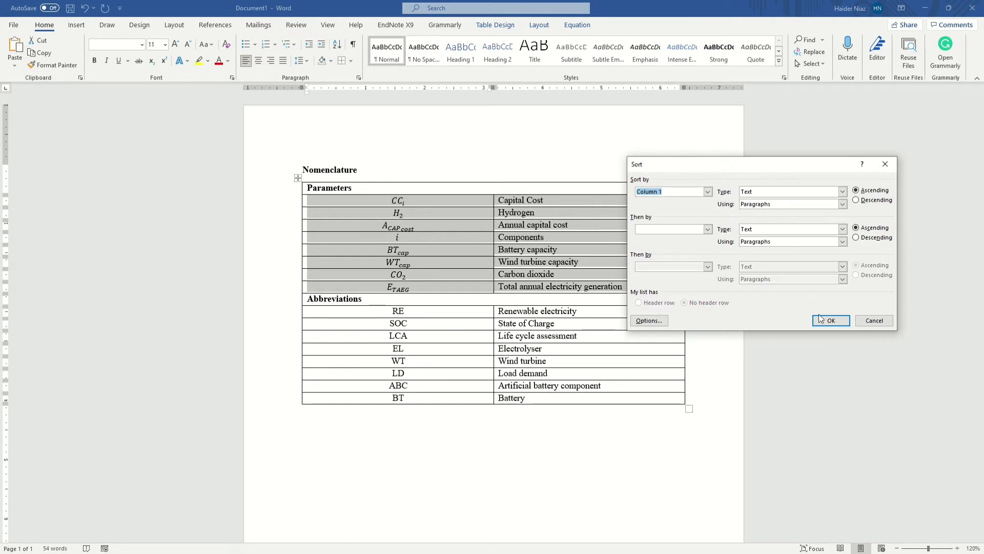
{"action": "left_click", "coordinate": [831, 321]}
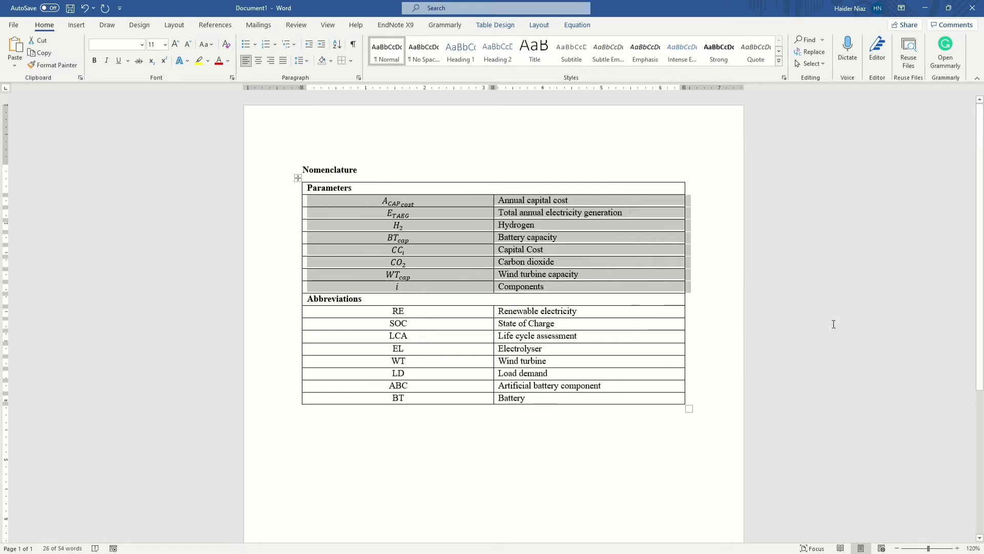
{"action": "left_click", "coordinate": [416, 236]}
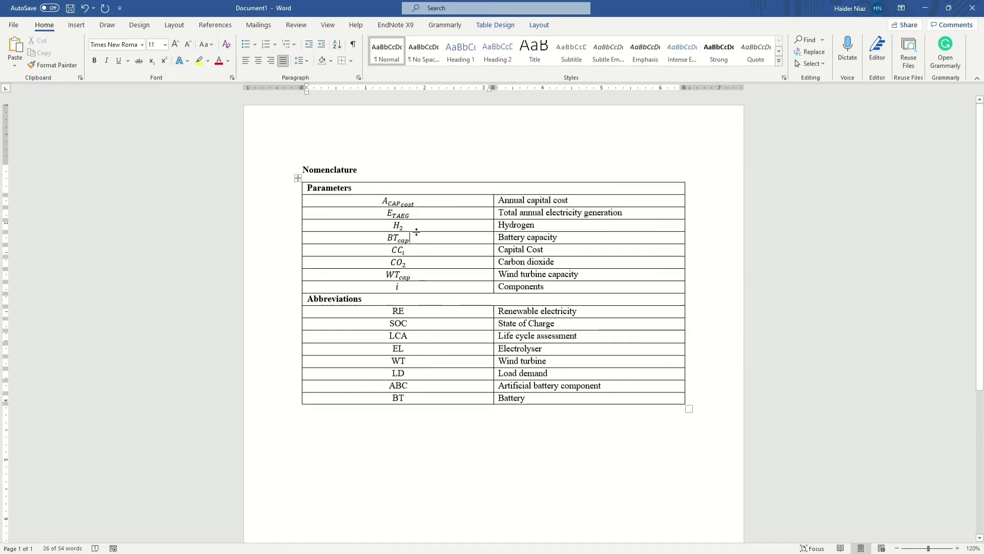
{"action": "left_click", "coordinate": [412, 202]}
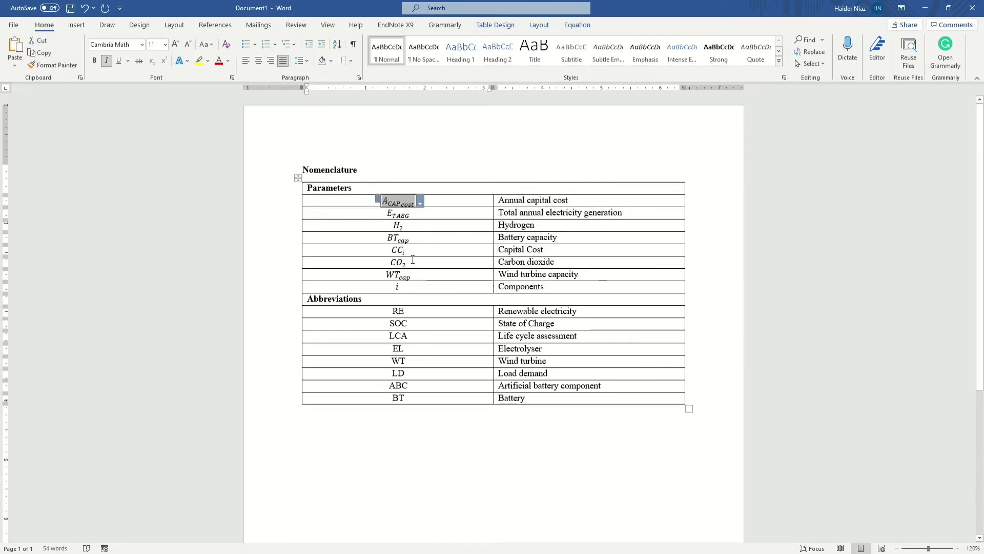
{"action": "left_click", "coordinate": [413, 239]}
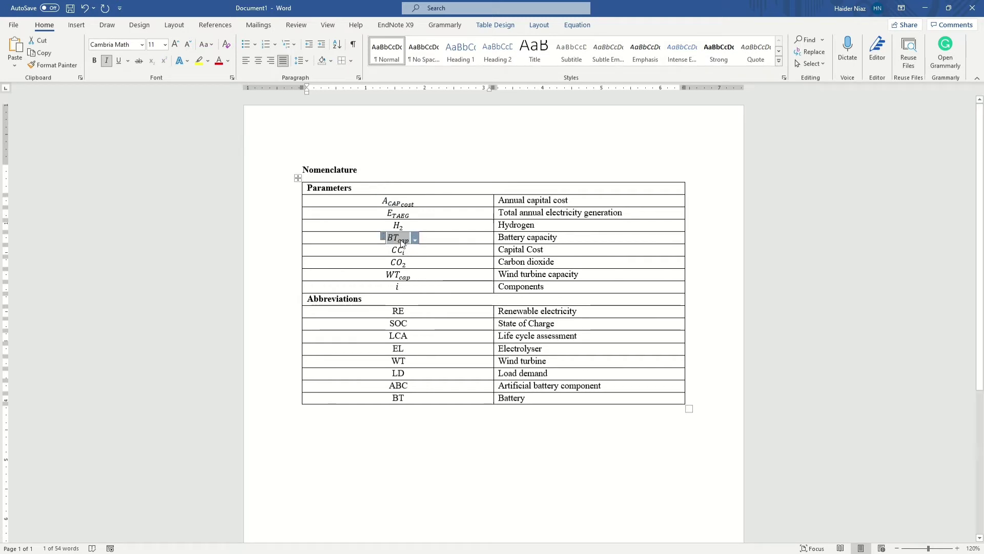
{"action": "left_click", "coordinate": [435, 214]}
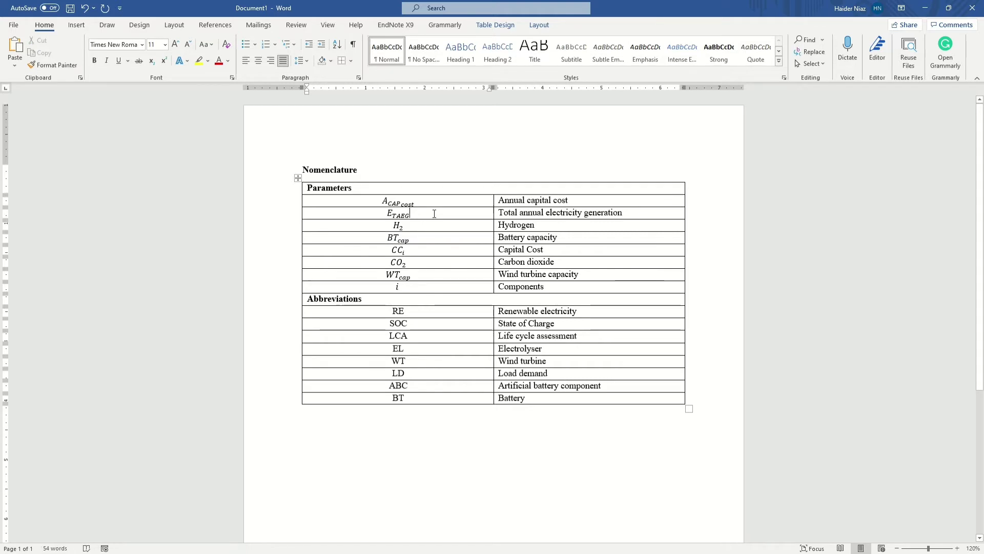
{"action": "key", "text": "ctrl+z"}
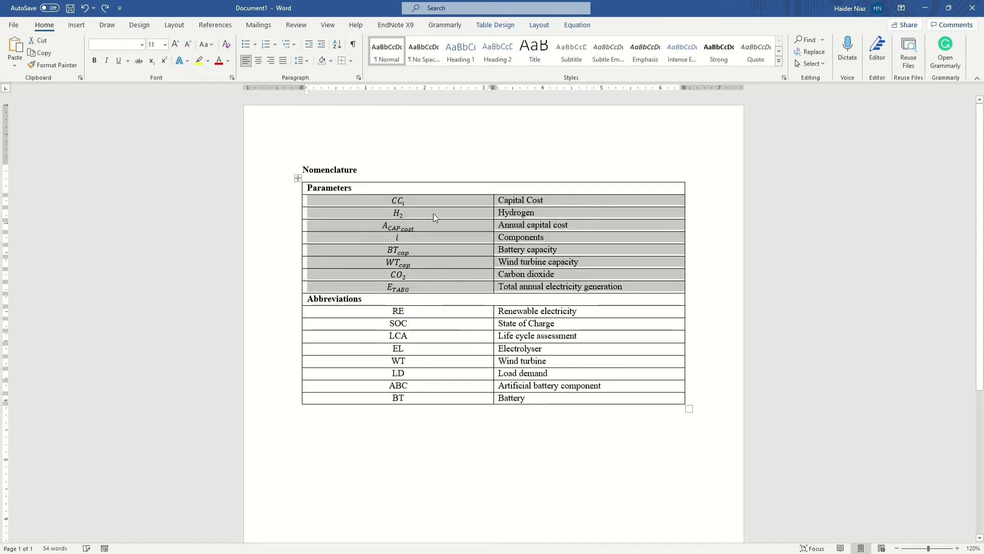
Cut the eight equation symbols out of the Parameters cells
{"action": "left_click", "coordinate": [467, 226]}
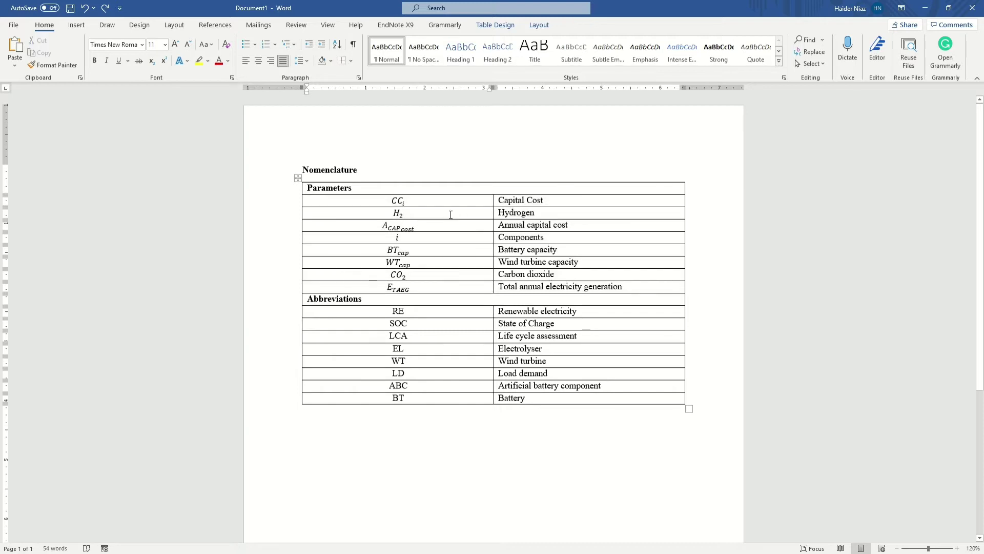
{"action": "left_click_drag", "start_coordinate": [446, 201], "coordinate": [439, 284]}
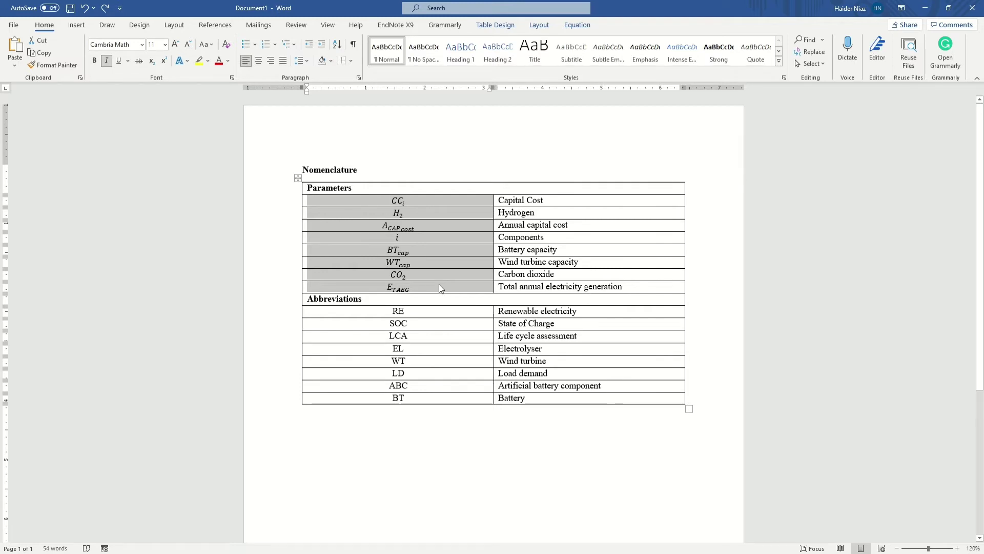
{"action": "key", "text": "ctrl+x"}
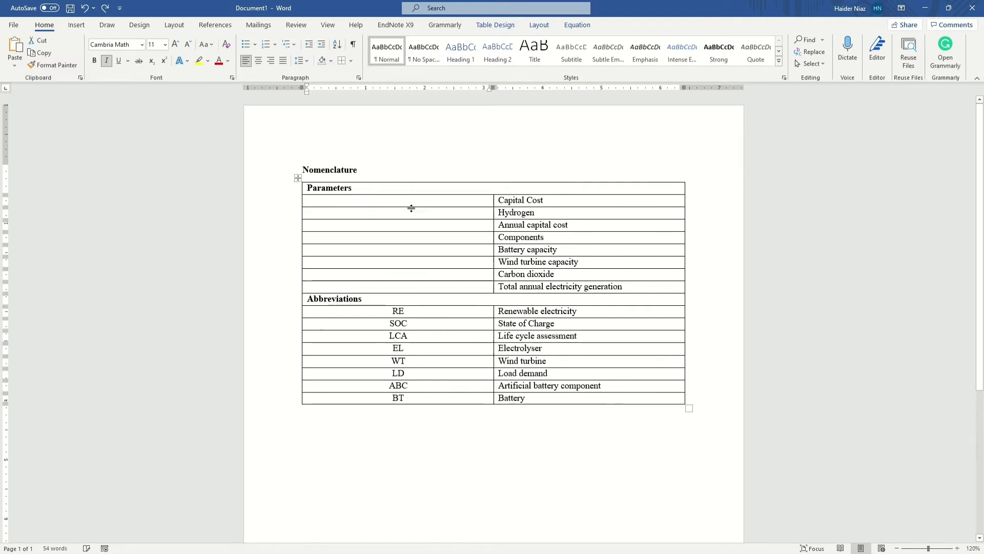
{"action": "right_click", "coordinate": [403, 203]}
{"action": "left_click", "coordinate": [472, 257]}
{"action": "key", "text": "ctrl+z"}
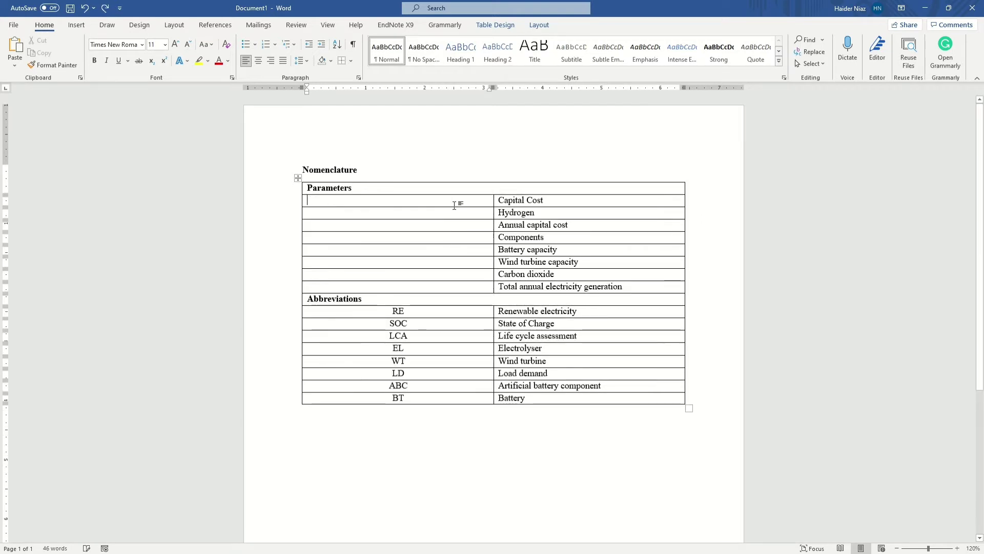
Paste the symbols back into the eight empty cells as Keep Text Only plain text
{"action": "left_click_drag", "start_coordinate": [457, 199], "coordinate": [450, 288]}
{"action": "key", "text": "ctrl+v"}
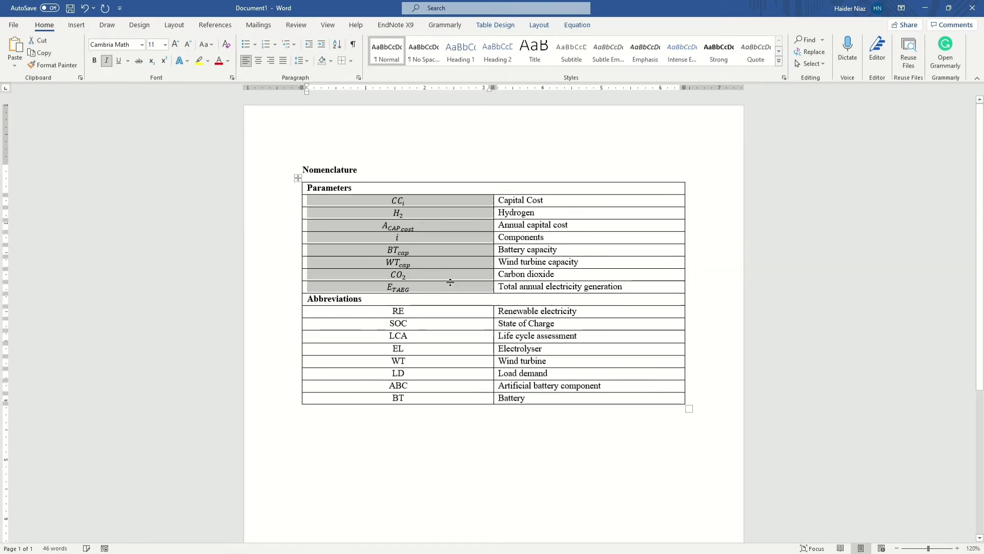
{"action": "key", "text": "ctrl+z"}
{"action": "left_click_drag", "start_coordinate": [444, 200], "coordinate": [440, 284]}
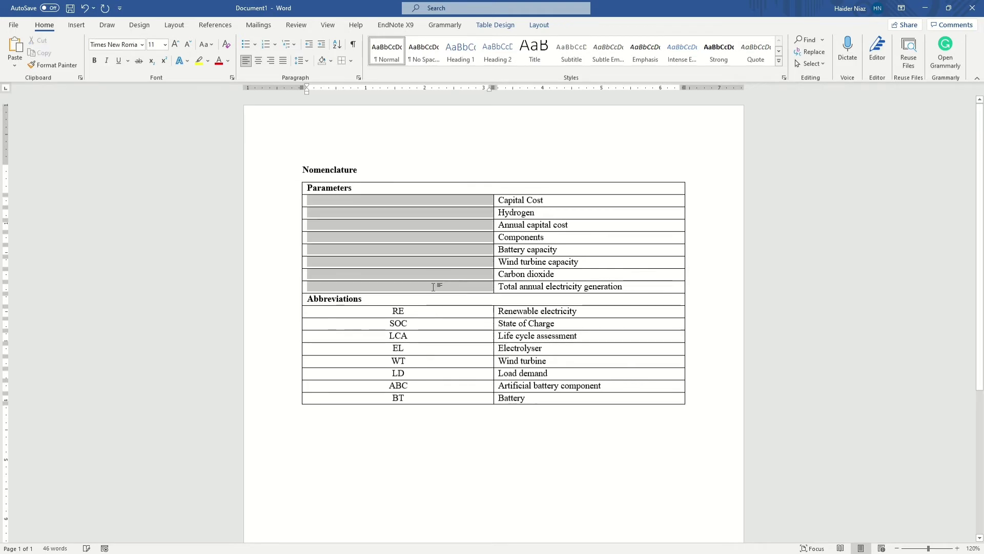
{"action": "right_click", "coordinate": [436, 200]}
{"action": "left_click", "coordinate": [507, 257]}
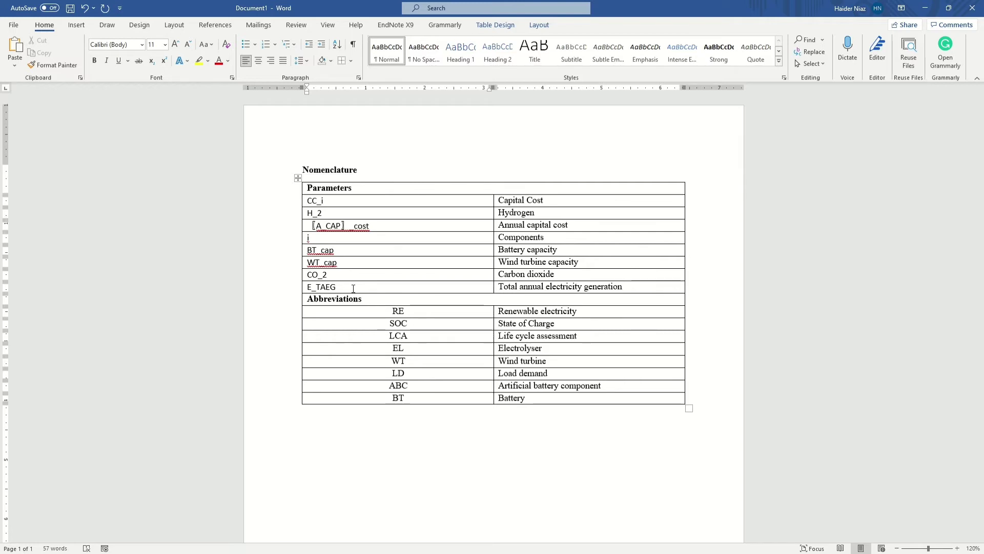
{"action": "left_click", "coordinate": [380, 311]}
Sort both columns of the Abbreviations rows ascending by Column 1, giving ABC through WT
{"action": "left_click_drag", "start_coordinate": [394, 350], "coordinate": [409, 396]}
{"action": "key", "text": "Left"}
{"action": "left_click_drag", "start_coordinate": [422, 332], "coordinate": [527, 400]}
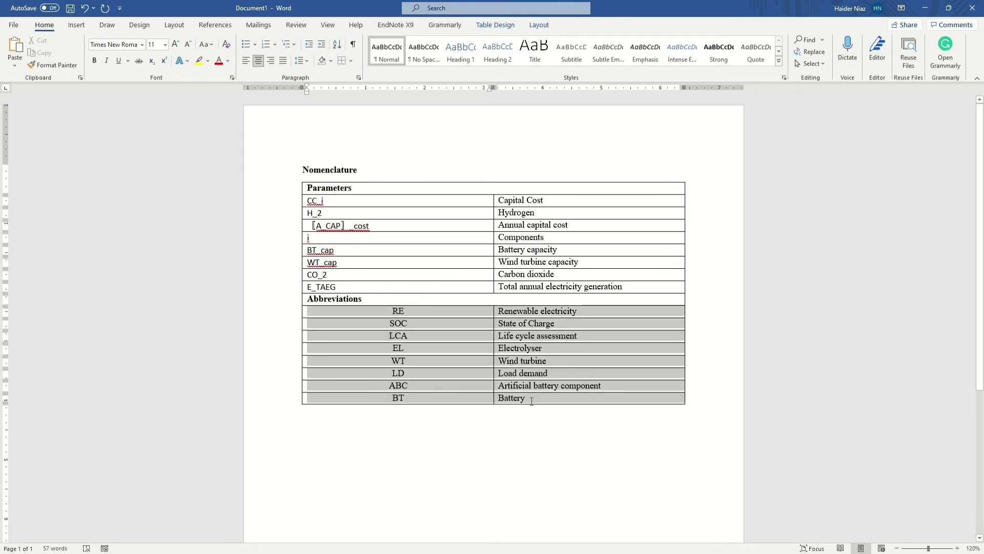
{"action": "left_click", "coordinate": [338, 47]}
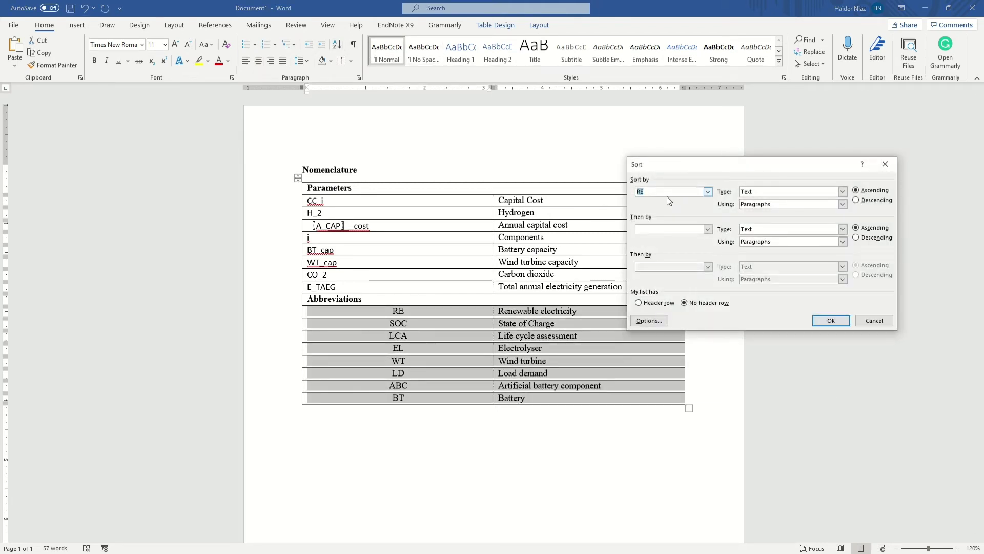
{"action": "left_click", "coordinate": [707, 192]}
{"action": "left_click", "coordinate": [698, 201]}
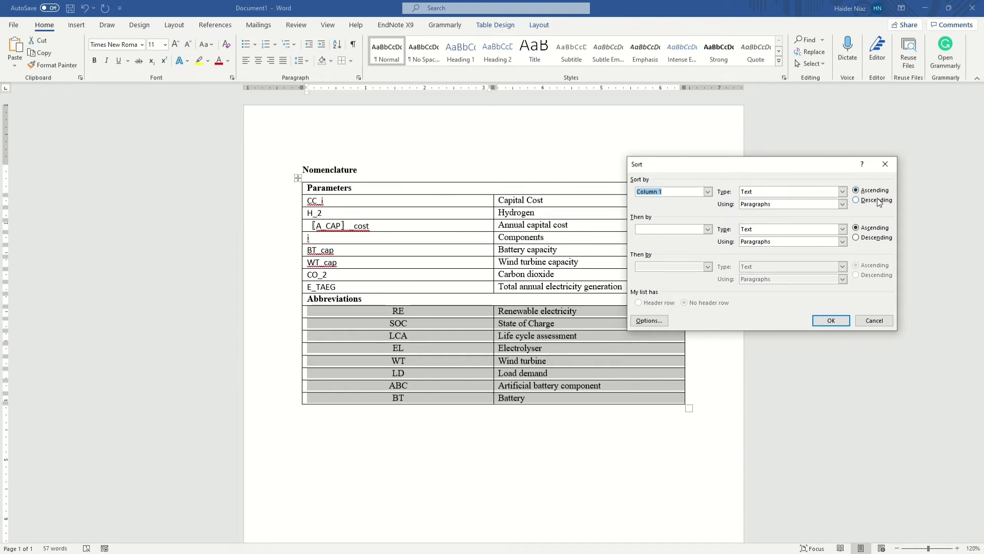
{"action": "left_click", "coordinate": [841, 320]}
{"action": "left_click", "coordinate": [463, 358]}
{"action": "left_click_drag", "start_coordinate": [427, 313], "coordinate": [464, 417]}
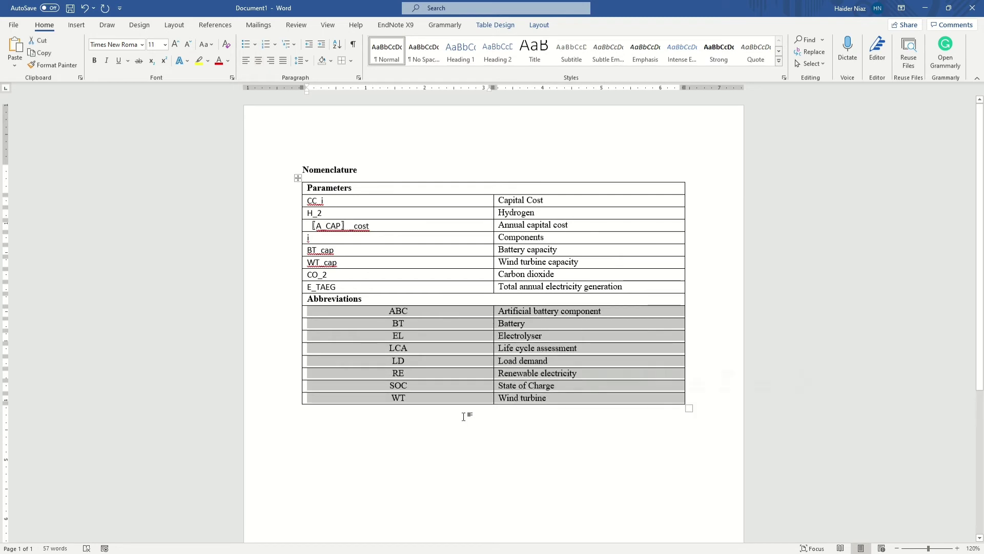
{"action": "left_click", "coordinate": [381, 285]}
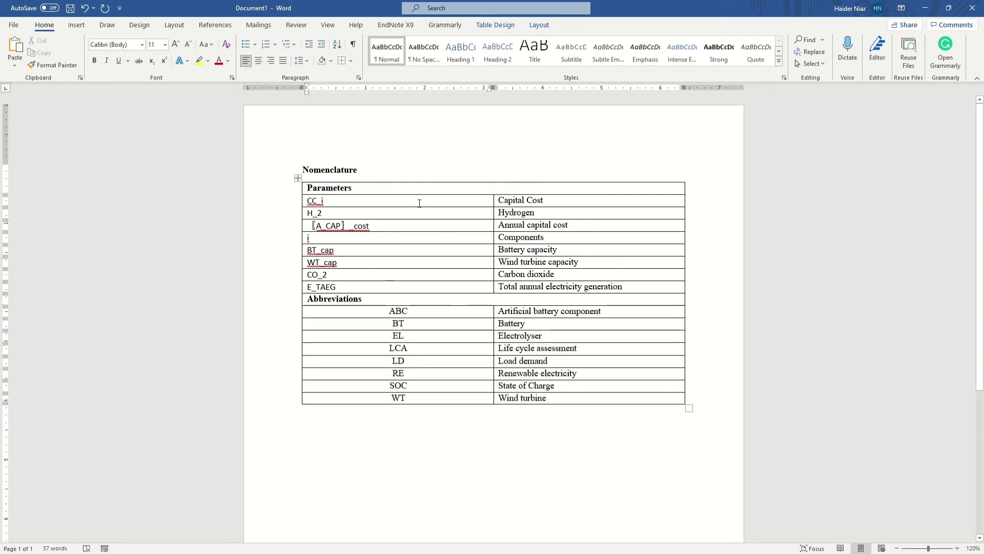
Check the spelling suggestions on the CC_i and A_CAP symbol text
{"action": "left_click_drag", "start_coordinate": [377, 203], "coordinate": [373, 264]}
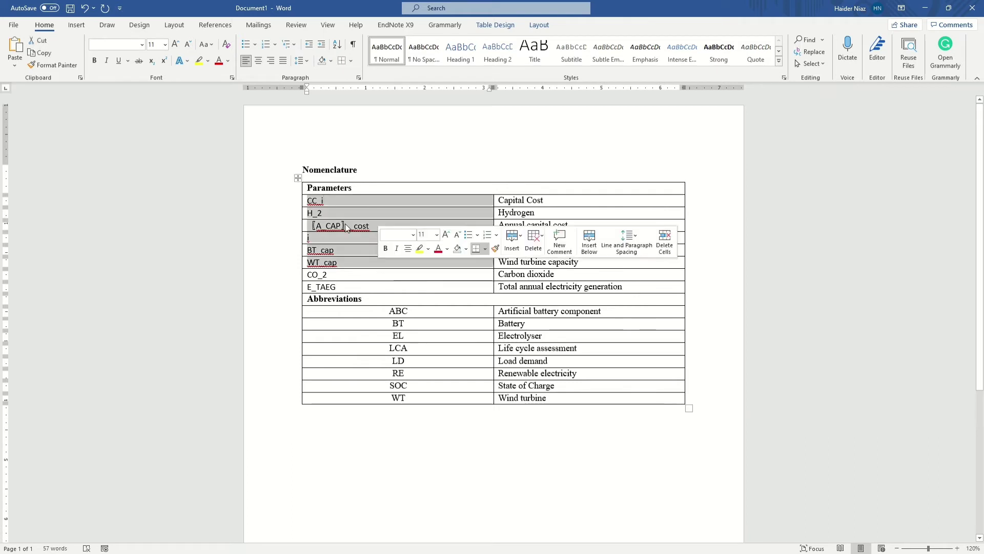
{"action": "left_click", "coordinate": [314, 201]}
{"action": "right_click", "coordinate": [314, 202]}
{"action": "left_click", "coordinate": [350, 215]}
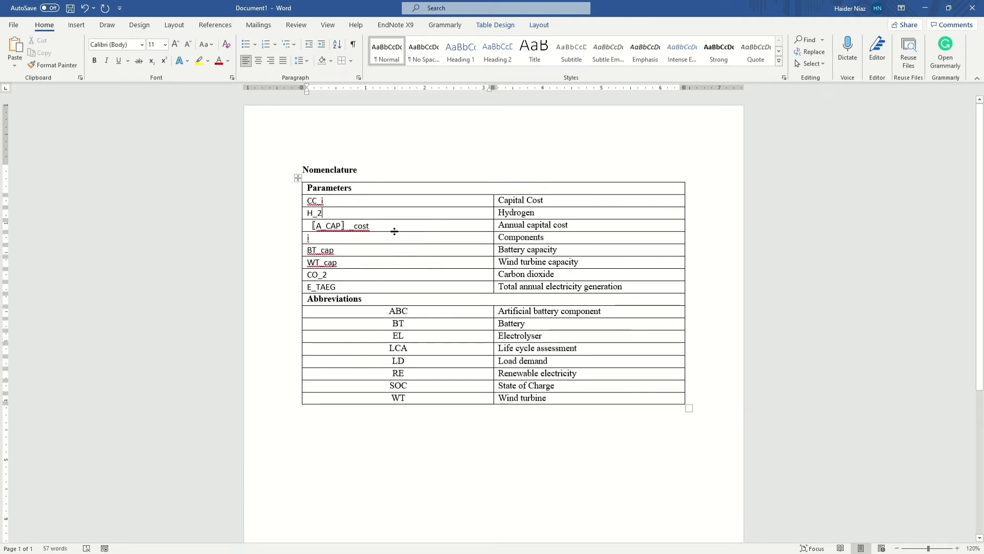
{"action": "left_click_drag", "start_coordinate": [396, 226], "coordinate": [337, 226]}
{"action": "left_click", "coordinate": [337, 237]}
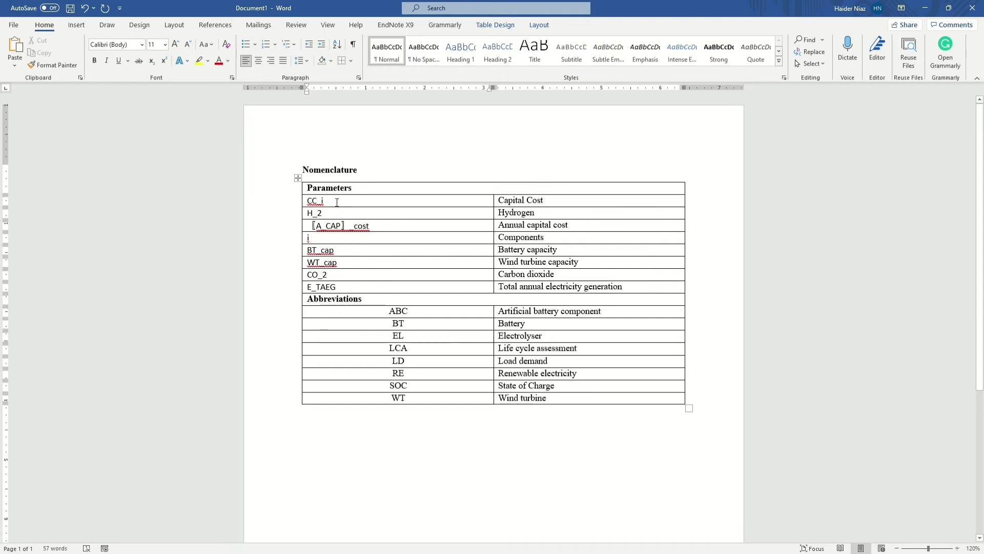
{"action": "double_click", "coordinate": [320, 203]}
{"action": "key", "text": "Down"}
{"action": "right_click", "coordinate": [325, 229]}
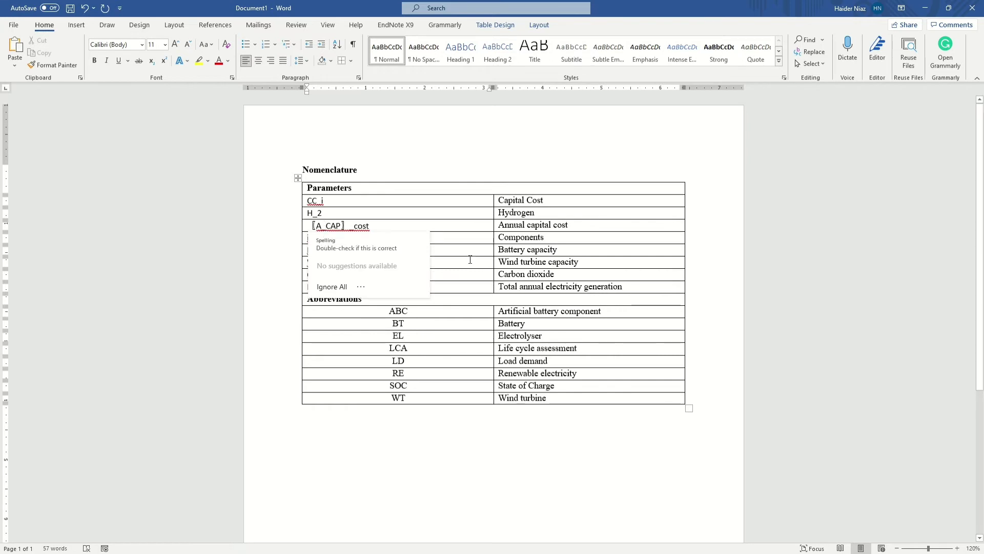
{"action": "key", "text": "Escape"}
{"action": "left_click", "coordinate": [389, 262]}
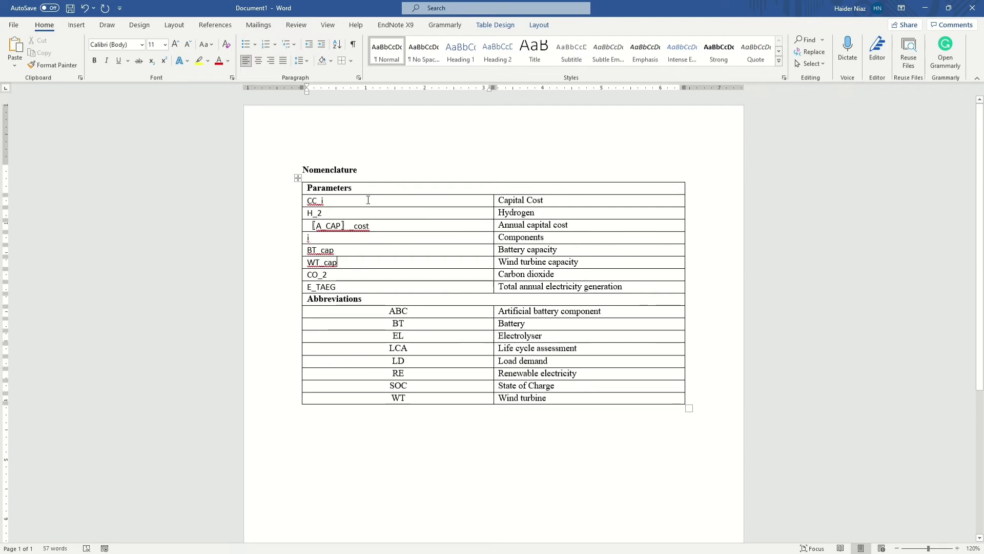
Sort the eight Parameters rows ascending by Column 1, from [A_CAP]_cost to WT_cap
{"action": "left_click_drag", "start_coordinate": [368, 199], "coordinate": [505, 287]}
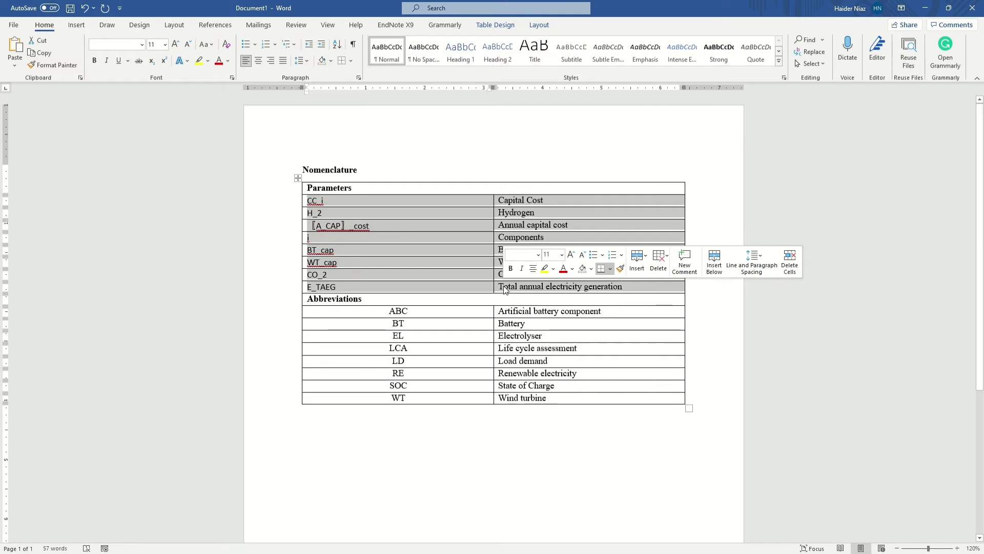
{"action": "left_click", "coordinate": [337, 45]}
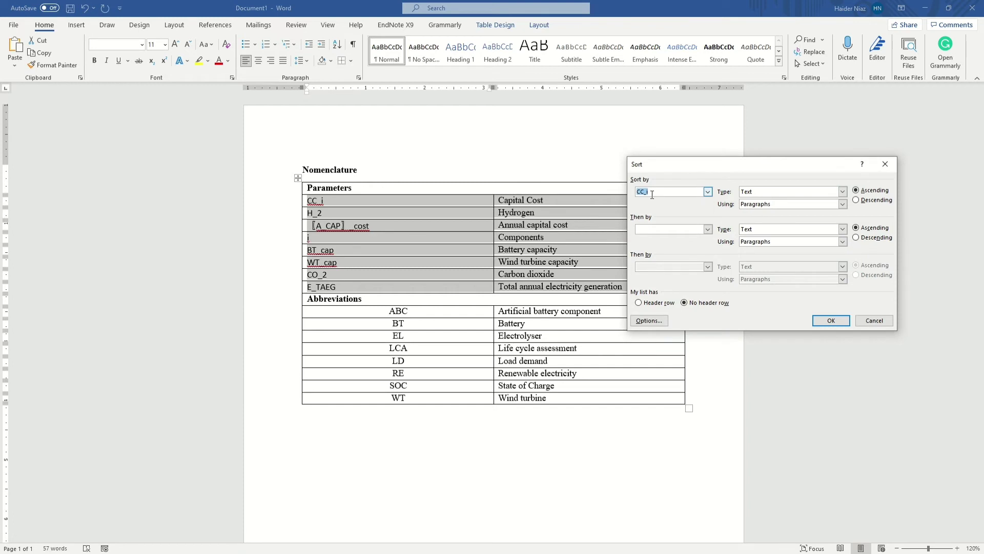
{"action": "left_click", "coordinate": [708, 192]}
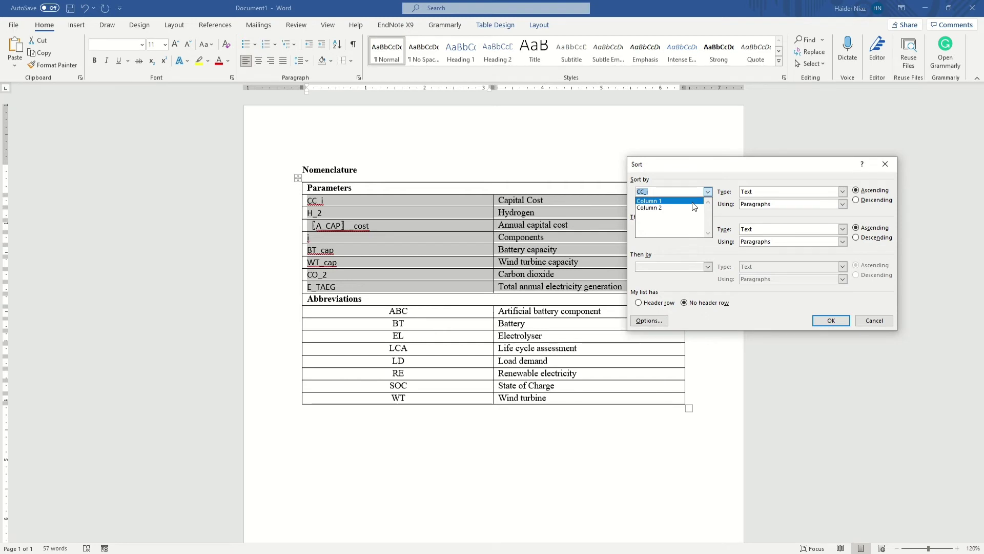
{"action": "left_click", "coordinate": [692, 202]}
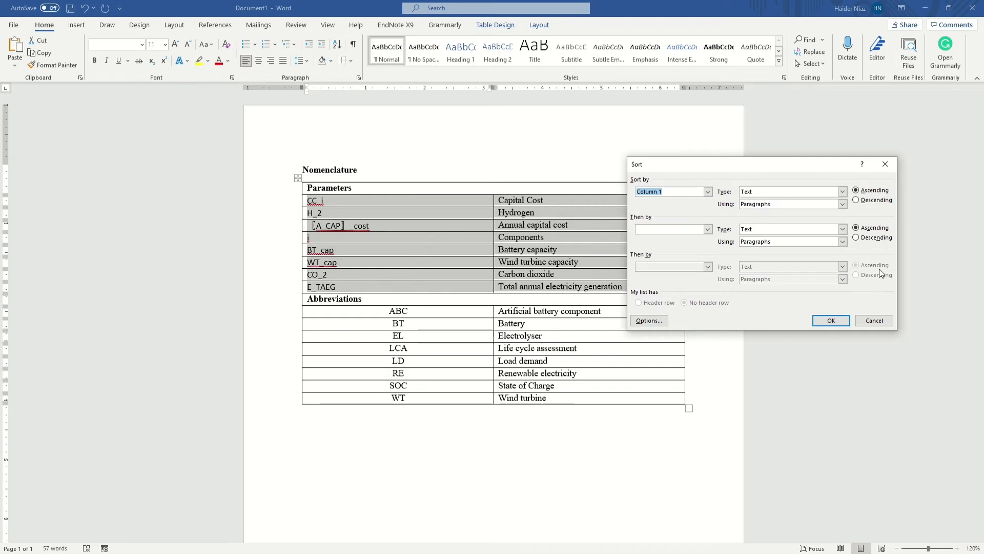
{"action": "left_click", "coordinate": [841, 320]}
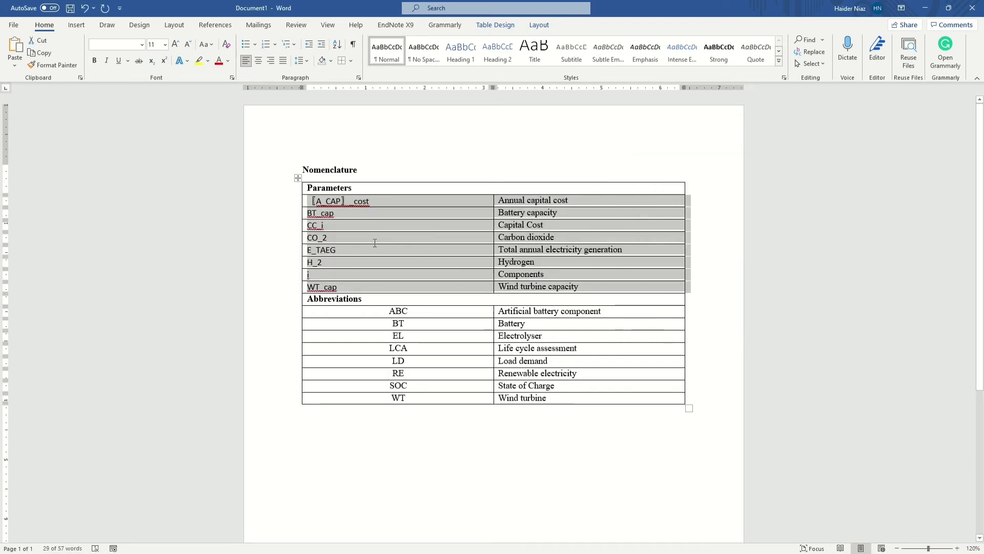
{"action": "left_click", "coordinate": [375, 236]}
{"action": "left_click_drag", "start_coordinate": [385, 202], "coordinate": [391, 283]}
{"action": "left_click_drag", "start_coordinate": [467, 287], "coordinate": [505, 287]}
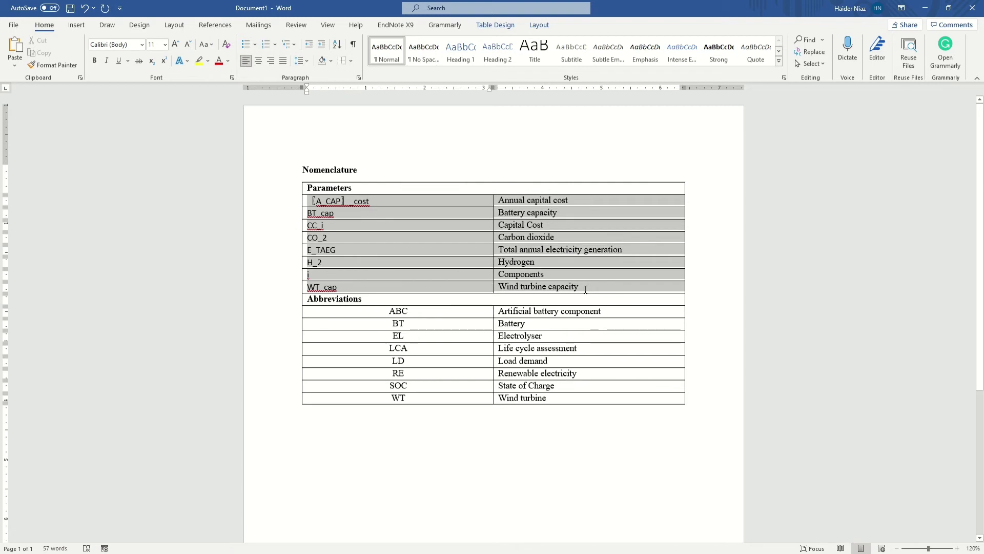
Convert the [A_CAP] cost text in the first cell into an equation
{"action": "left_click", "coordinate": [445, 260]}
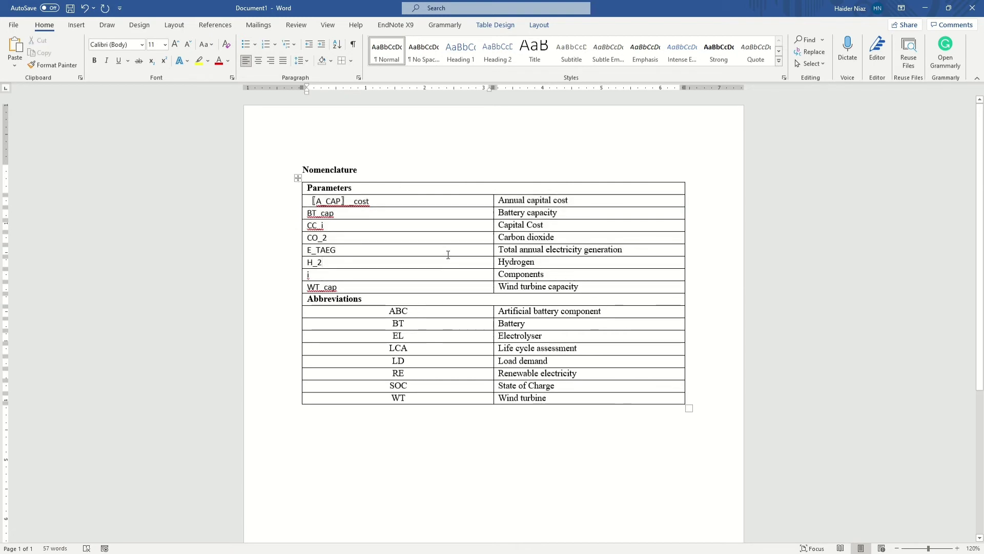
{"action": "left_click", "coordinate": [394, 205]}
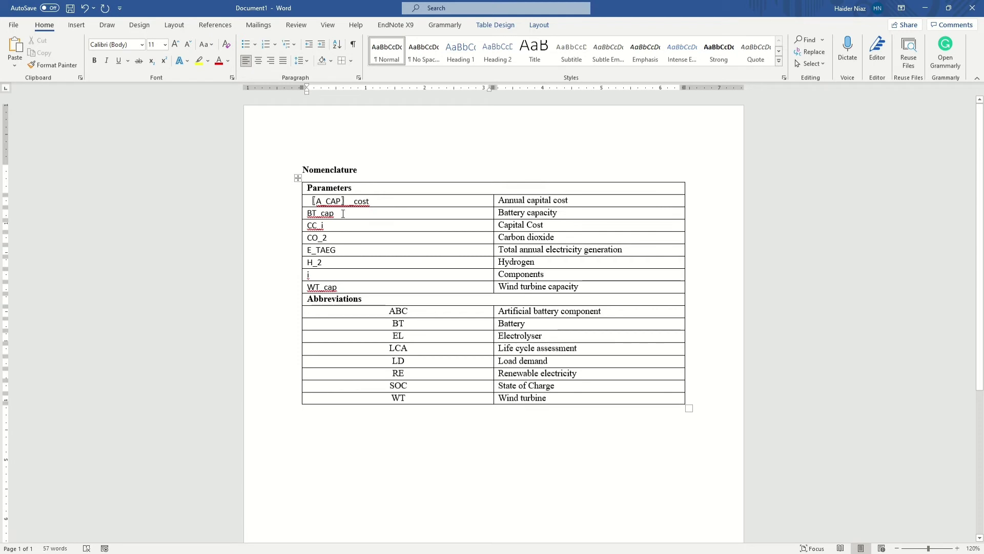
{"action": "mouse_move", "coordinate": [312, 200]}
{"action": "left_mouse_down"}
{"action": "mouse_move", "coordinate": [328, 263]}
{"action": "mouse_move", "coordinate": [346, 284]}
{"action": "left_mouse_up"}
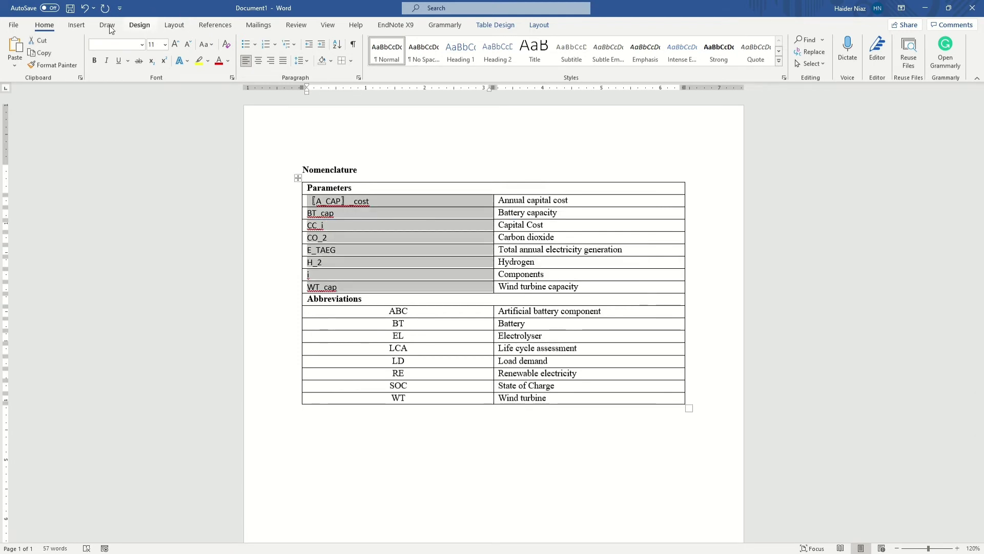
{"action": "left_click", "coordinate": [76, 24]}
{"action": "left_click", "coordinate": [389, 225]}
{"action": "left_click_drag", "start_coordinate": [375, 204], "coordinate": [308, 201]}
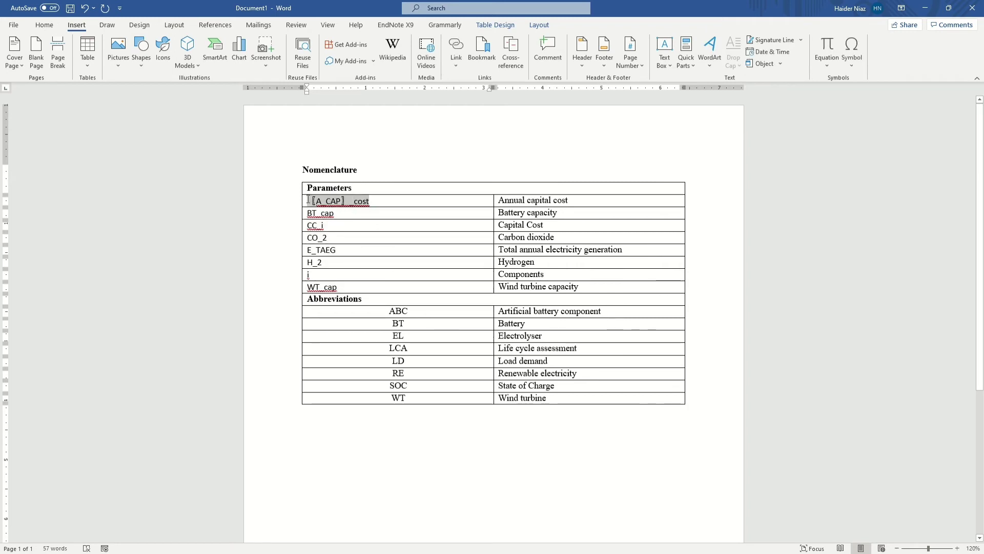
{"action": "left_click", "coordinate": [832, 49]}
Display the equation in Professional form as A with subscripts CAP and cost
{"action": "left_click", "coordinate": [410, 201]}
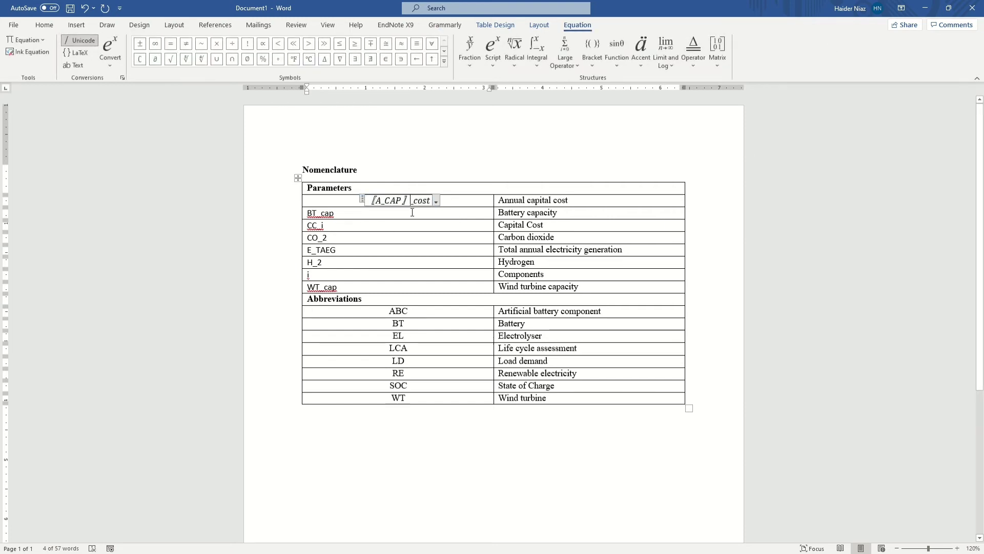
{"action": "key", "text": "Left"}
{"action": "key", "text": "space"}
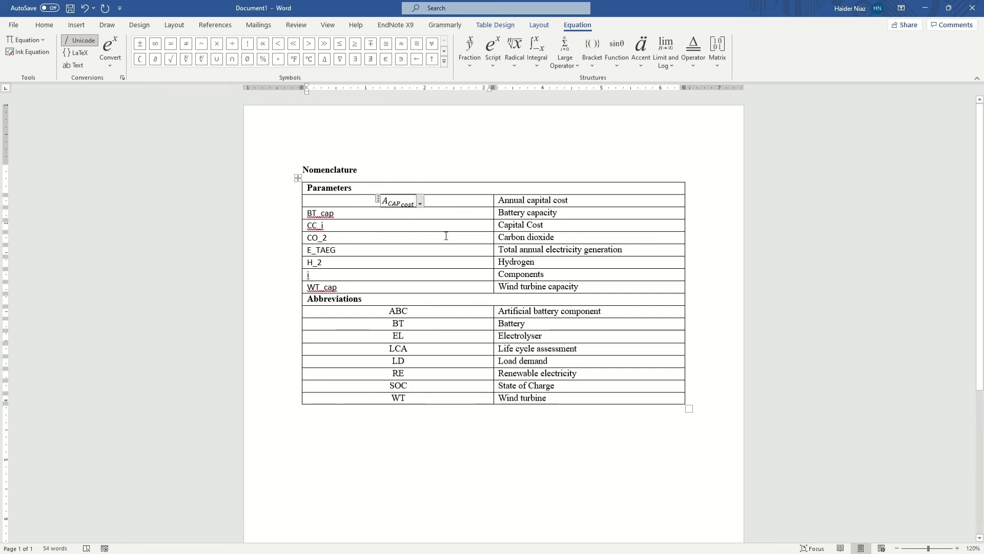
{"action": "key", "text": "ctrl+shift+minus"}
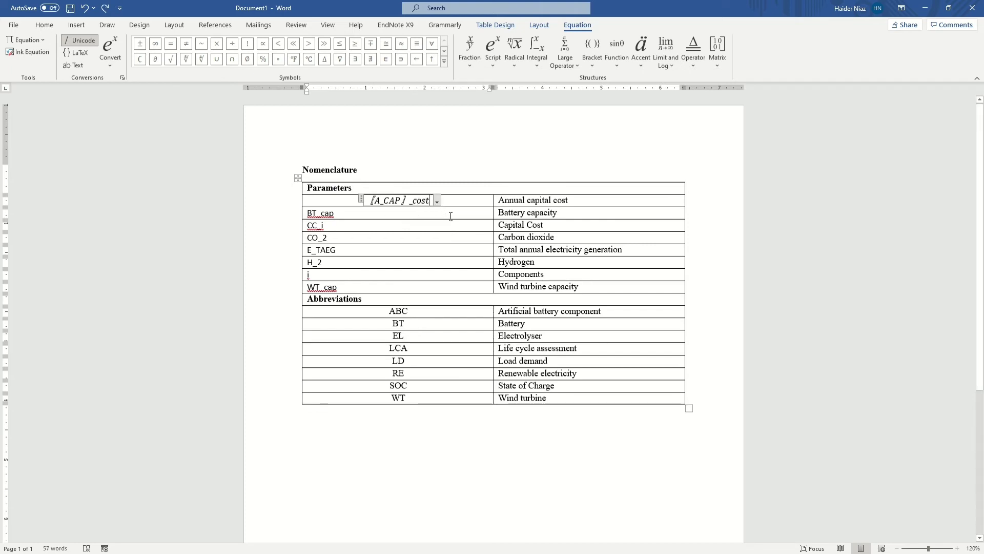
{"action": "key", "text": "ctrl+shift+equal"}
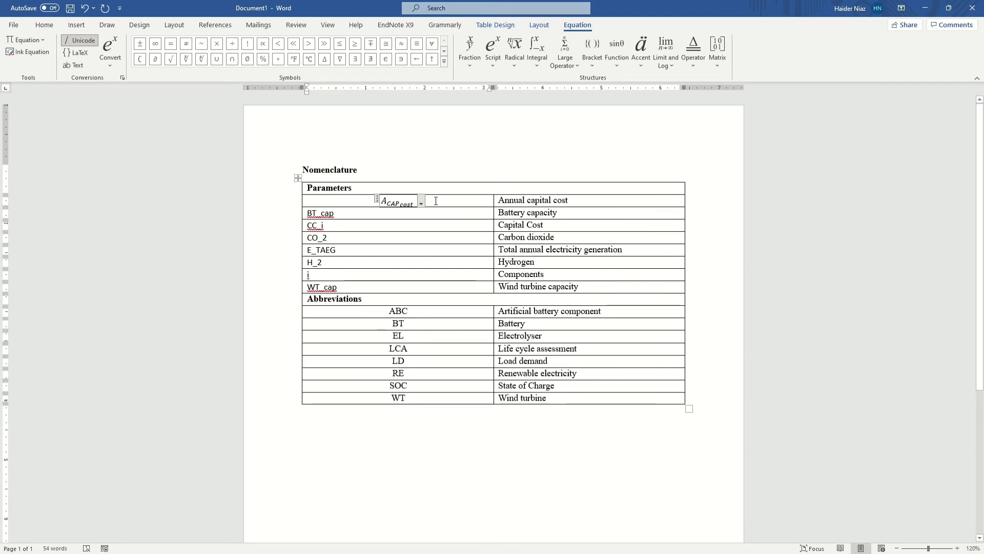
{"action": "left_click", "coordinate": [435, 201]}
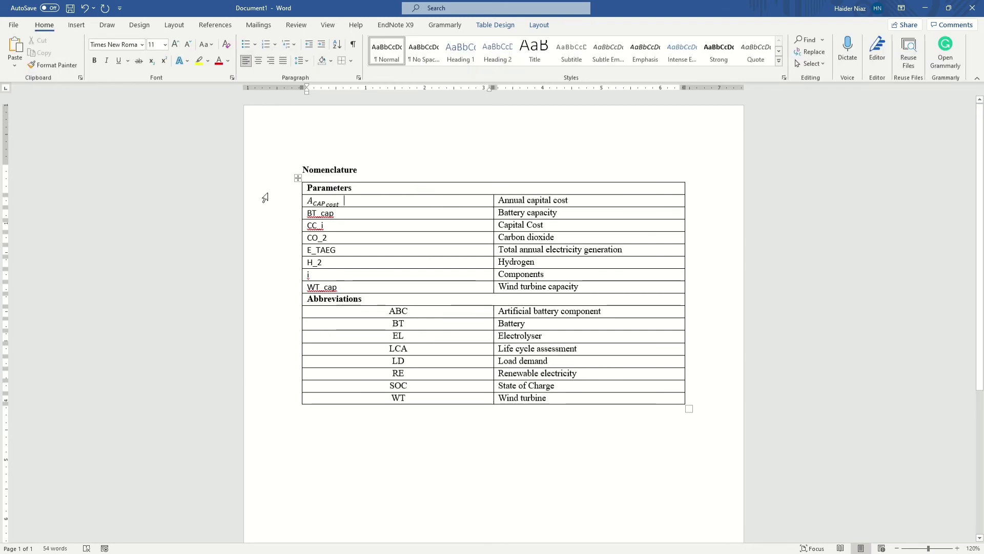
{"action": "left_click_drag", "start_coordinate": [315, 213], "coordinate": [335, 286]}
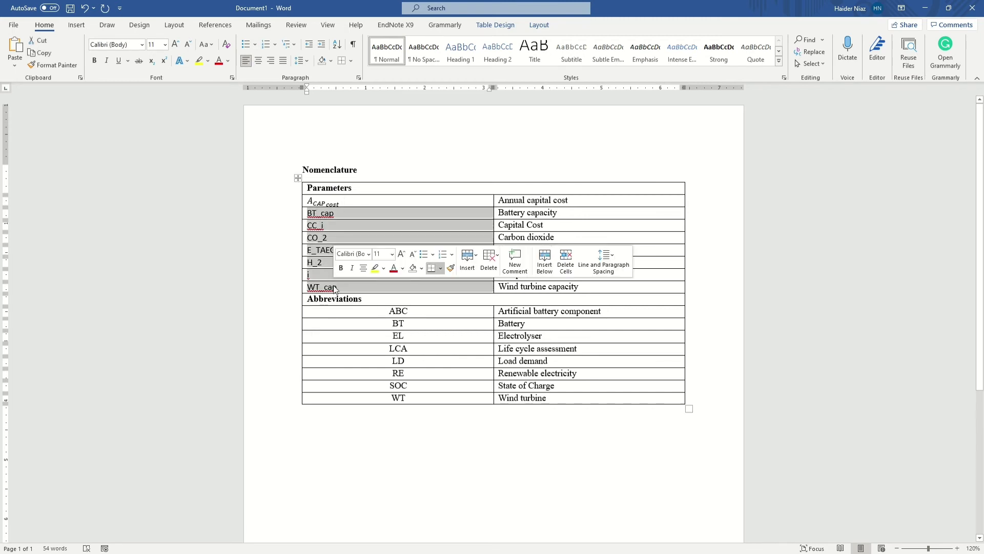
{"action": "left_click", "coordinate": [81, 31]}
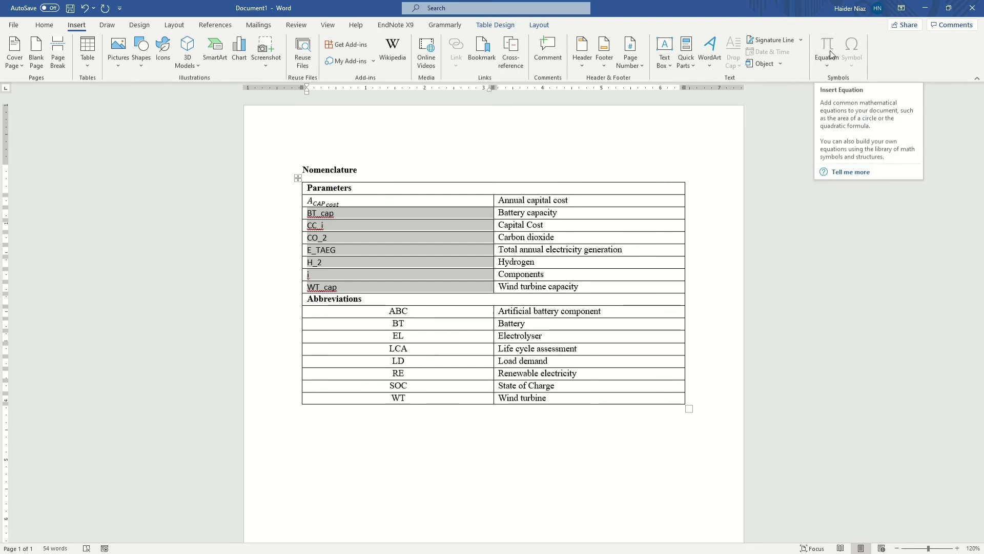
{"action": "left_click", "coordinate": [325, 276]}
{"action": "left_click_drag", "start_coordinate": [333, 264], "coordinate": [399, 231]}
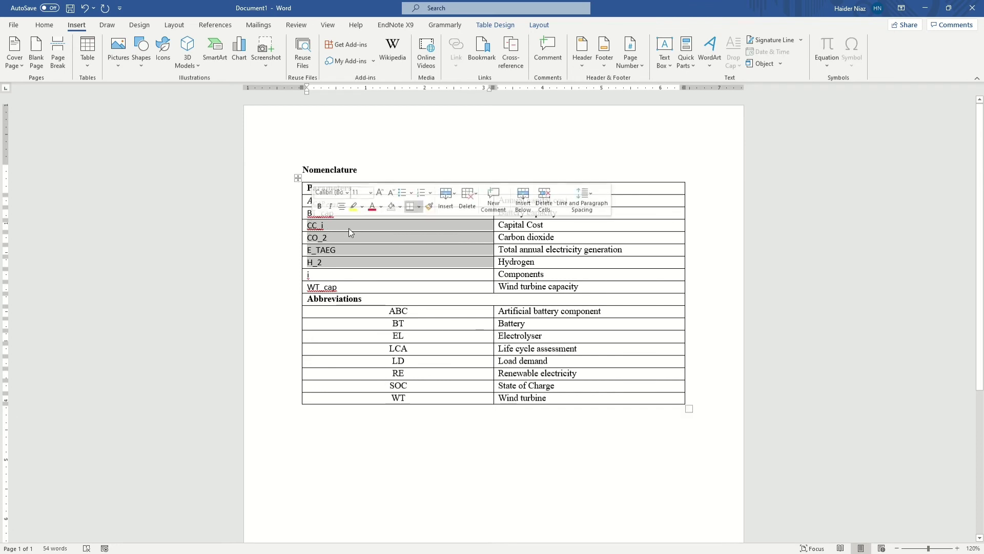
{"action": "left_click_drag", "start_coordinate": [339, 226], "coordinate": [339, 237]}
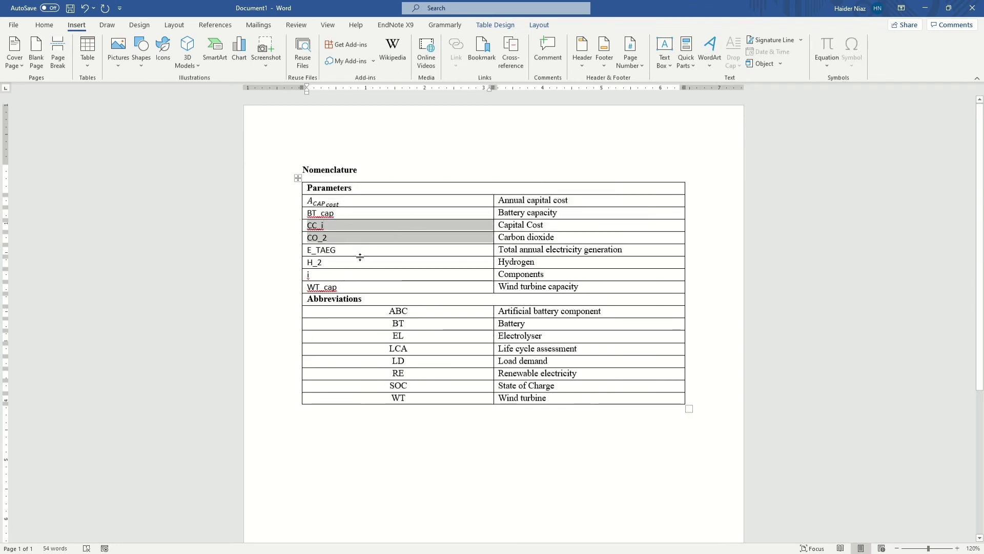
{"action": "left_click", "coordinate": [333, 223]}
{"action": "left_click_drag", "start_coordinate": [340, 215], "coordinate": [307, 214]}
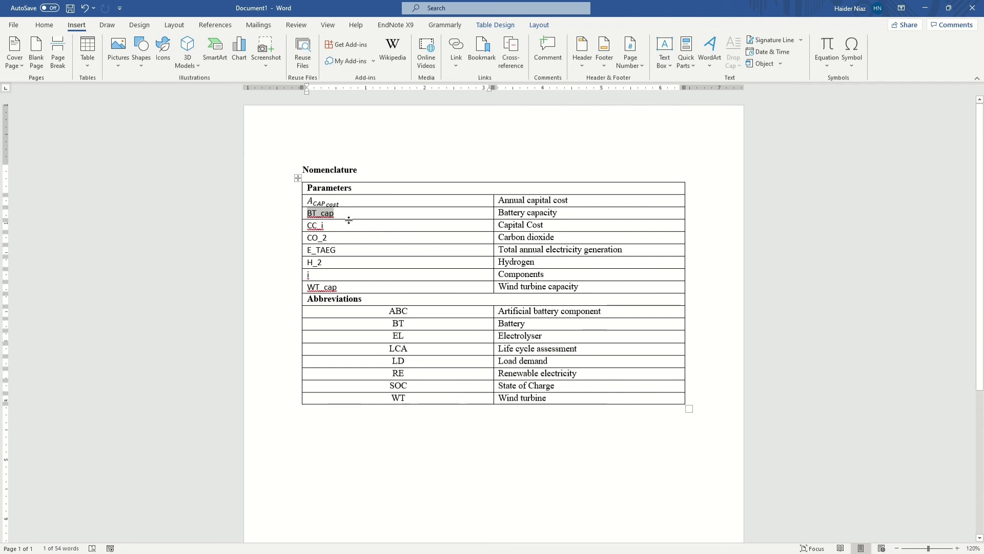
Convert BT_cap, CC_i, CO_2, E_TAEG, H_2, i and WT_cap into equations with Alt+=
{"action": "key", "text": "alt+equal"}
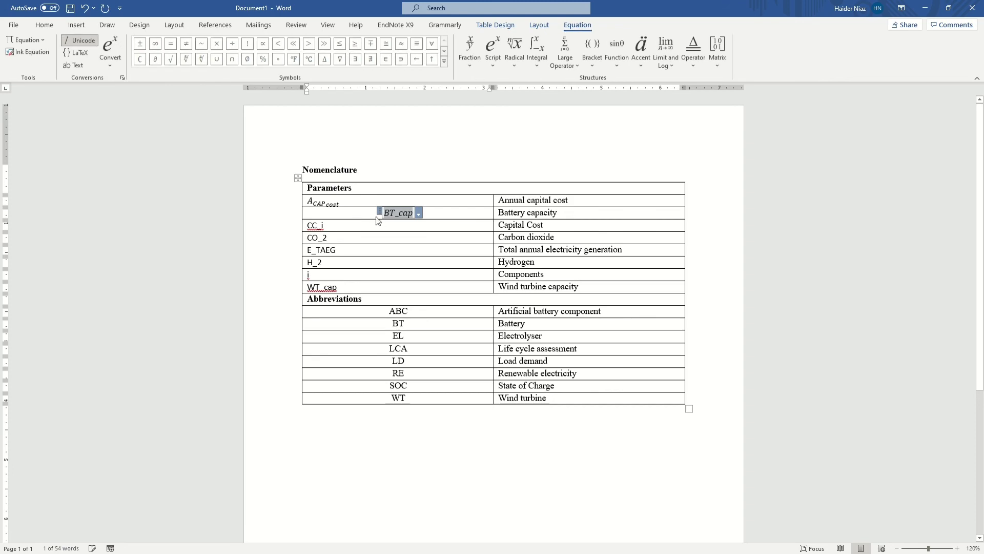
{"action": "left_click", "coordinate": [357, 226]}
{"action": "key", "text": "shift+Home"}
{"action": "key", "text": "alt+equal"}
{"action": "left_click", "coordinate": [336, 239]}
{"action": "key", "text": "shift+Home"}
{"action": "key", "text": "alt+equal"}
{"action": "left_click_drag", "start_coordinate": [337, 250], "coordinate": [305, 250]}
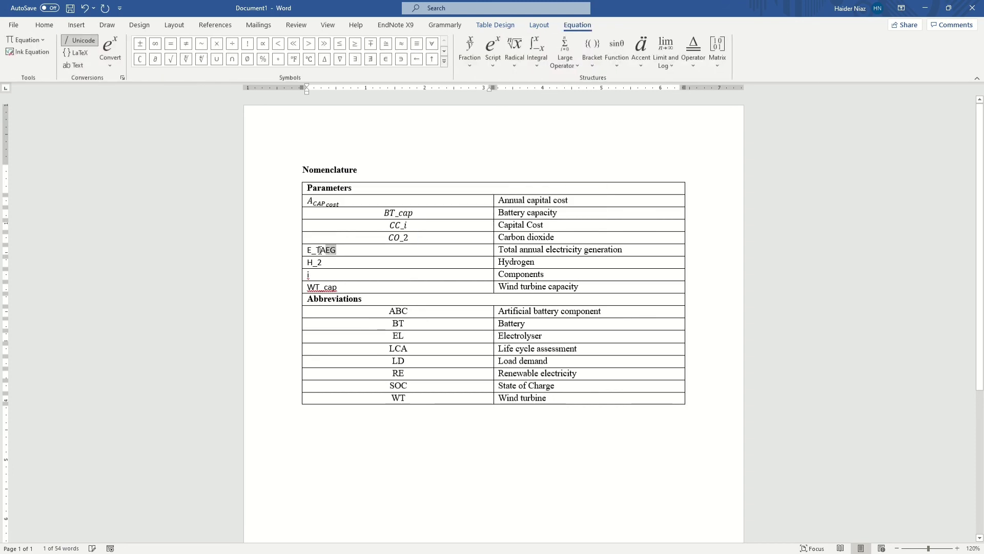
{"action": "key", "text": "alt+equal"}
{"action": "left_click", "coordinate": [323, 262]}
{"action": "key", "text": "shift+Home"}
{"action": "key", "text": "alt+equal"}
{"action": "left_click", "coordinate": [308, 275]}
{"action": "key", "text": "shift+Home"}
{"action": "key", "text": "alt+equal"}
{"action": "left_click", "coordinate": [338, 288]}
{"action": "key", "text": "shift+Home"}
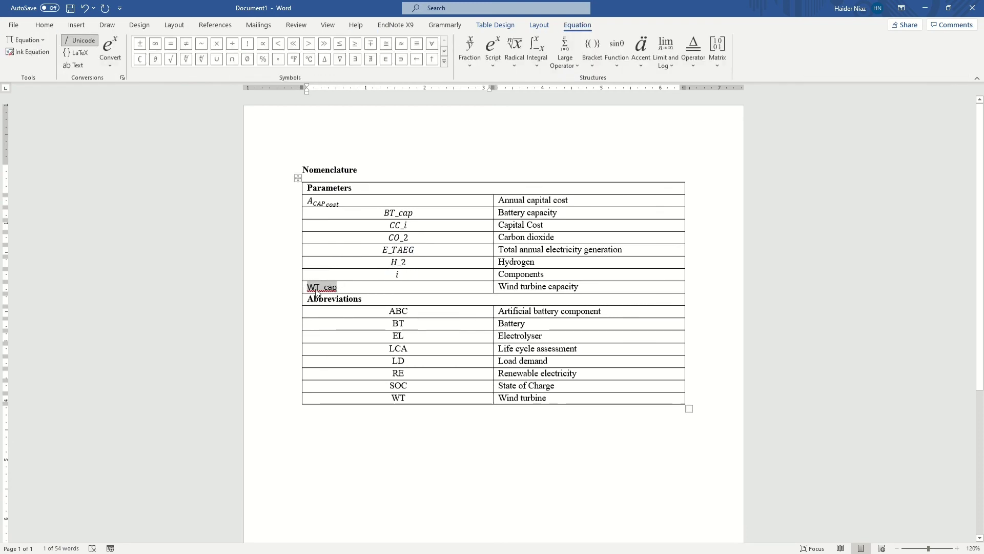
{"action": "key", "text": "alt+equal"}
{"action": "left_click", "coordinate": [416, 287]}
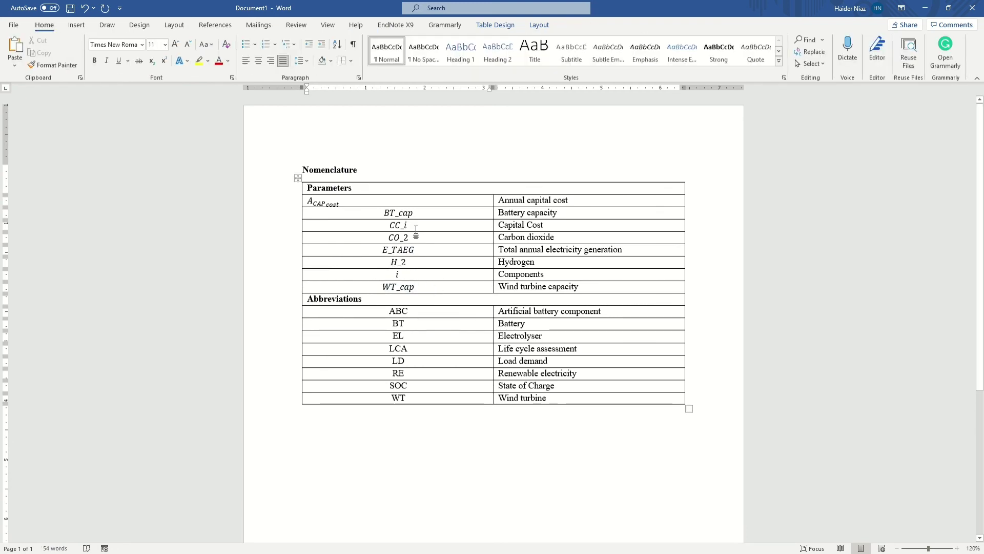
Build up BT_cap, CC_i, CO_2, E_TAEG, H_2 and WT_cap into subscripted Professional equations
{"action": "left_click", "coordinate": [413, 212]}
{"action": "key", "text": "space"}
{"action": "left_click", "coordinate": [407, 227]}
{"action": "key", "text": "space"}
{"action": "left_click", "coordinate": [408, 238]}
{"action": "key", "text": "space"}
{"action": "left_click", "coordinate": [407, 251]}
{"action": "key", "text": "space"}
{"action": "left_click", "coordinate": [406, 264]}
{"action": "key", "text": "space"}
{"action": "left_click", "coordinate": [413, 287]}
{"action": "key", "text": "space"}
{"action": "left_click", "coordinate": [446, 285]}
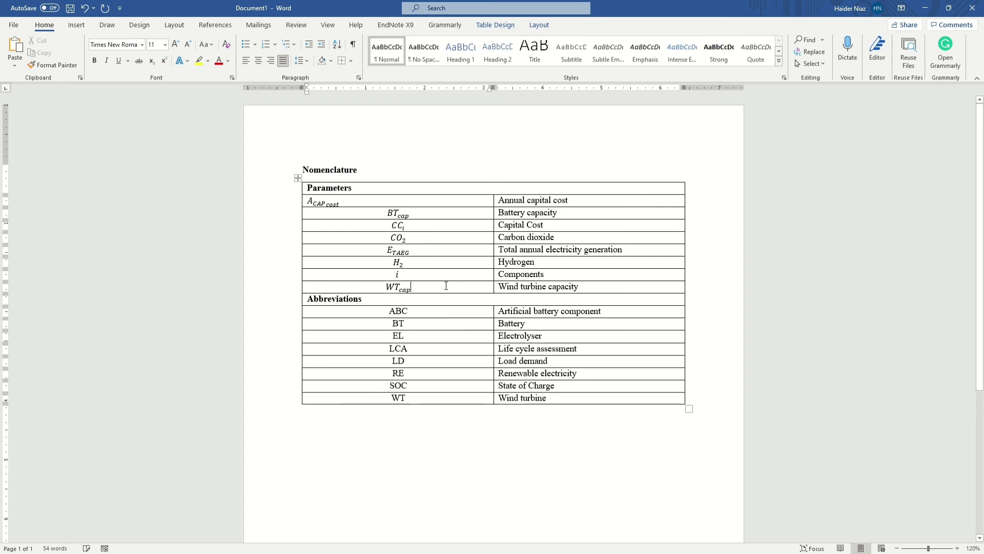
Left-align each parameter cell from WT_cap up to BT_cap
{"action": "key", "text": "ctrl+l"}
{"action": "left_click", "coordinate": [448, 279]}
{"action": "left_click", "coordinate": [447, 260]}
{"action": "key", "text": "ctrl+l"}
{"action": "left_click", "coordinate": [451, 249]}
{"action": "key", "text": "ctrl+l"}
{"action": "left_click", "coordinate": [451, 238]}
{"action": "key", "text": "ctrl+l"}
{"action": "left_click", "coordinate": [450, 226]}
{"action": "key", "text": "ctrl+l"}
{"action": "left_click", "coordinate": [449, 214]}
{"action": "key", "text": "ctrl+l"}
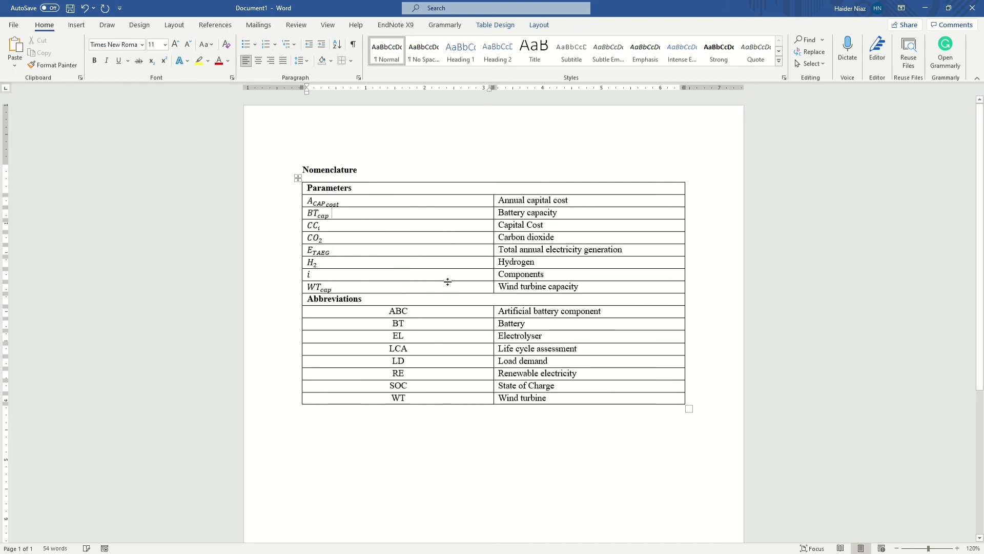
Left-align the abbreviation cells ABC through WT
{"action": "left_click_drag", "start_coordinate": [442, 311], "coordinate": [439, 398]}
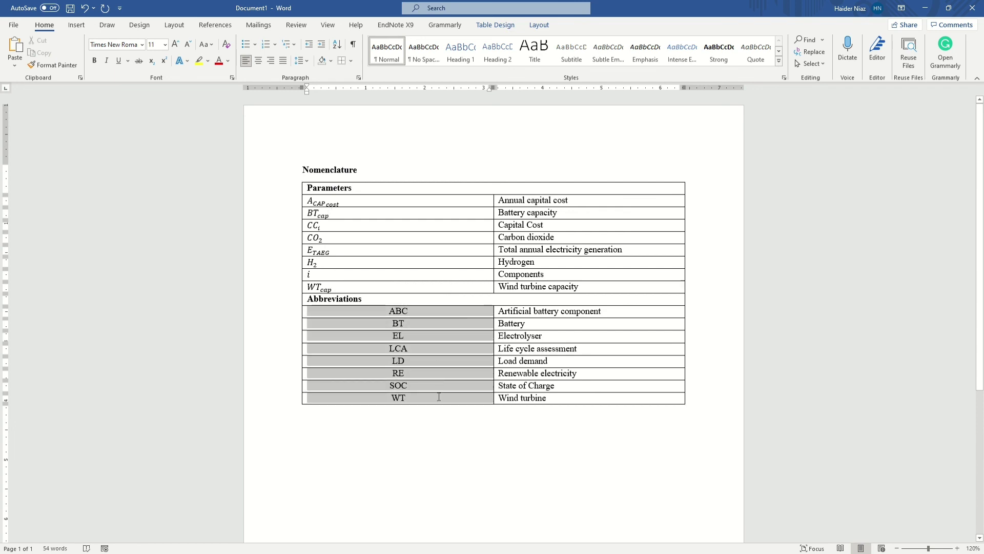
{"action": "left_click", "coordinate": [246, 61]}
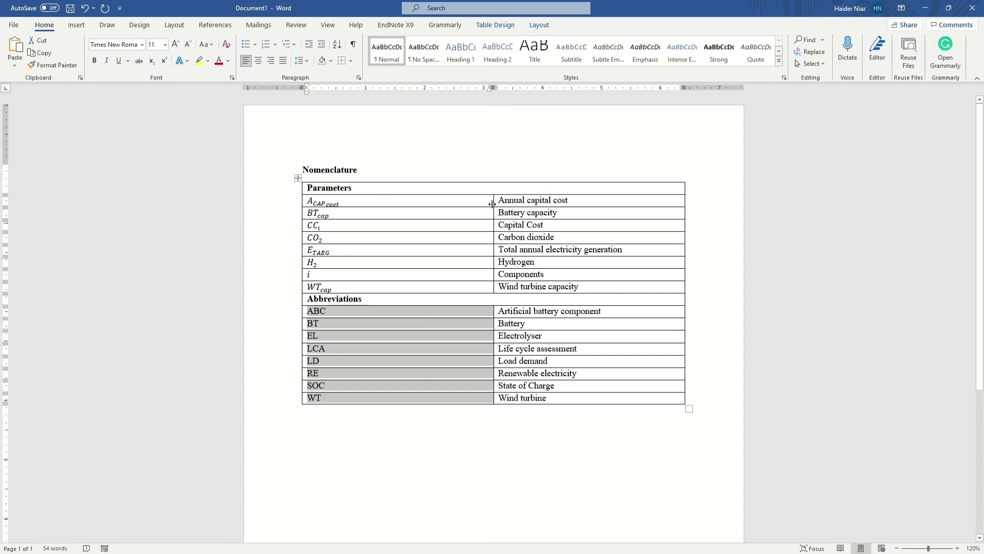
{"action": "left_click", "coordinate": [494, 201]}
Drag the column divider left to make the first column narrow
{"action": "left_click_drag", "start_coordinate": [494, 202], "coordinate": [307, 418]}
{"action": "key", "text": "ctrl+z"}
{"action": "key", "text": "ctrl+y"}
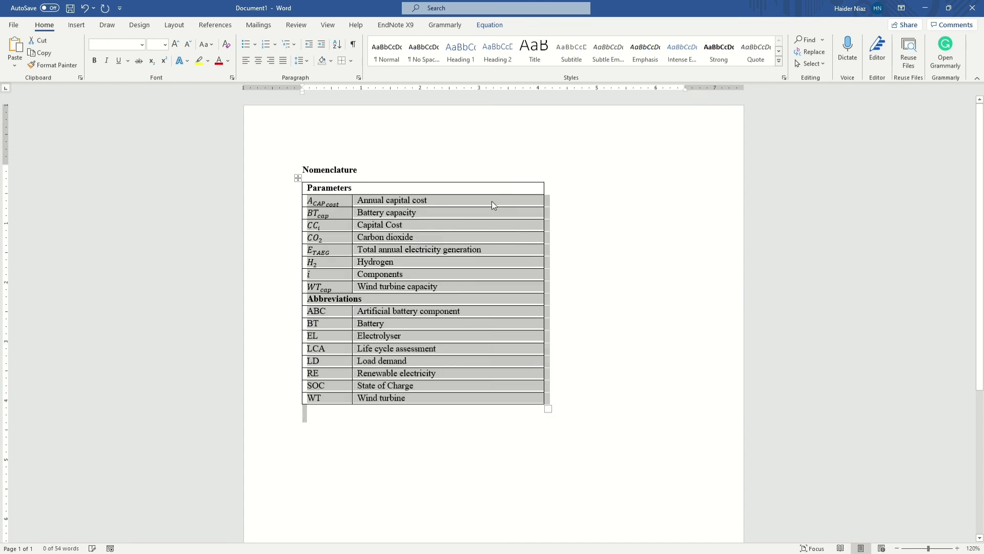
{"action": "left_click", "coordinate": [566, 216]}
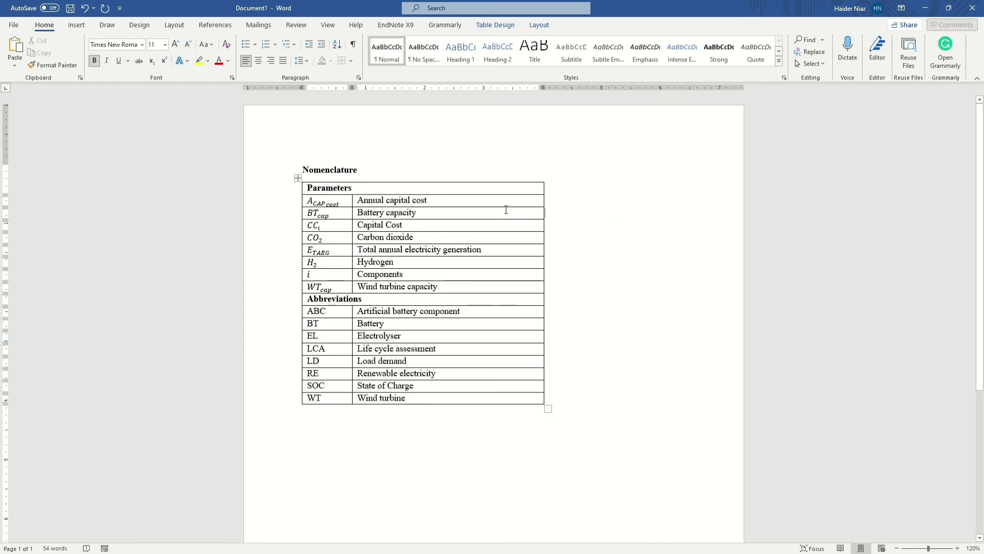
Select the whole table and apply No Border
{"action": "left_click", "coordinate": [298, 178]}
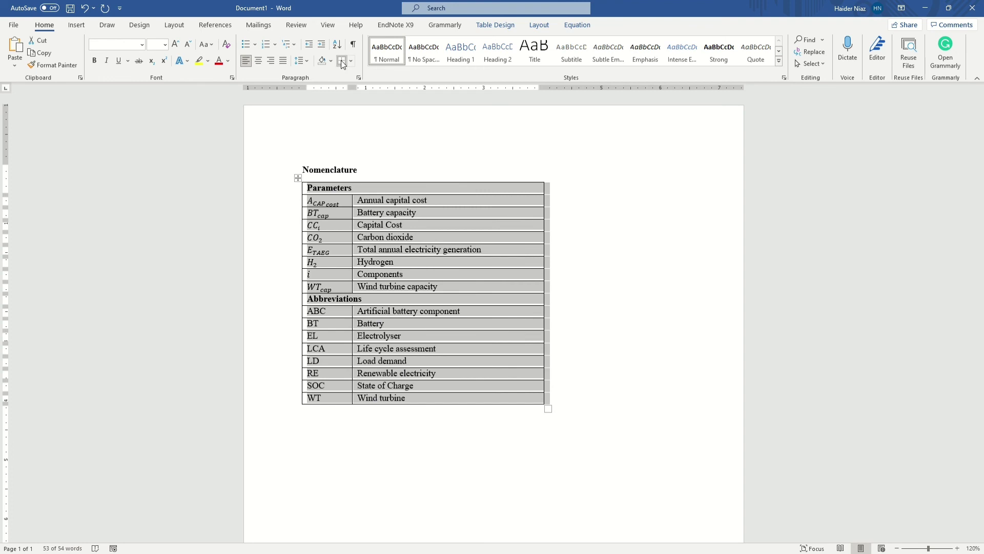
{"action": "left_click", "coordinate": [341, 61]}
{"action": "left_click", "coordinate": [617, 207]}
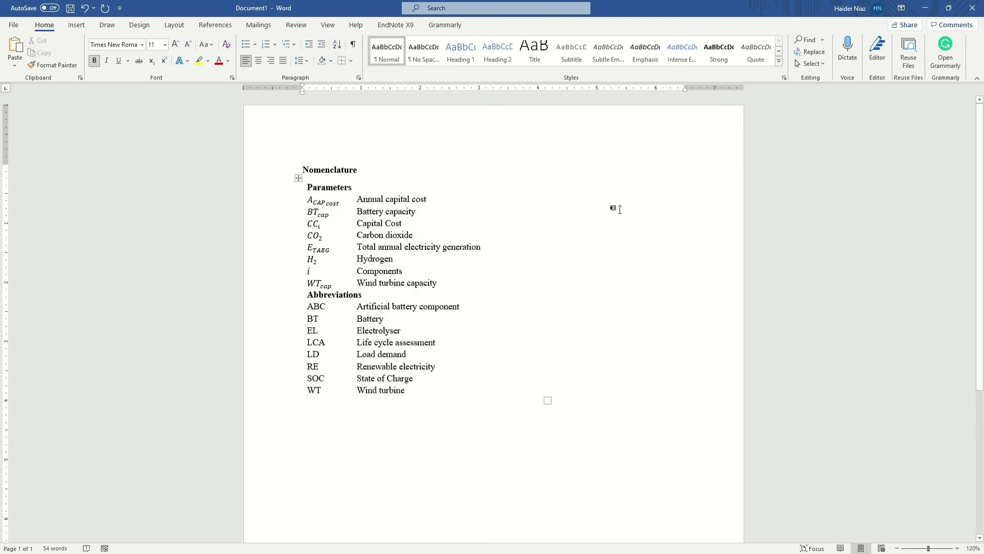